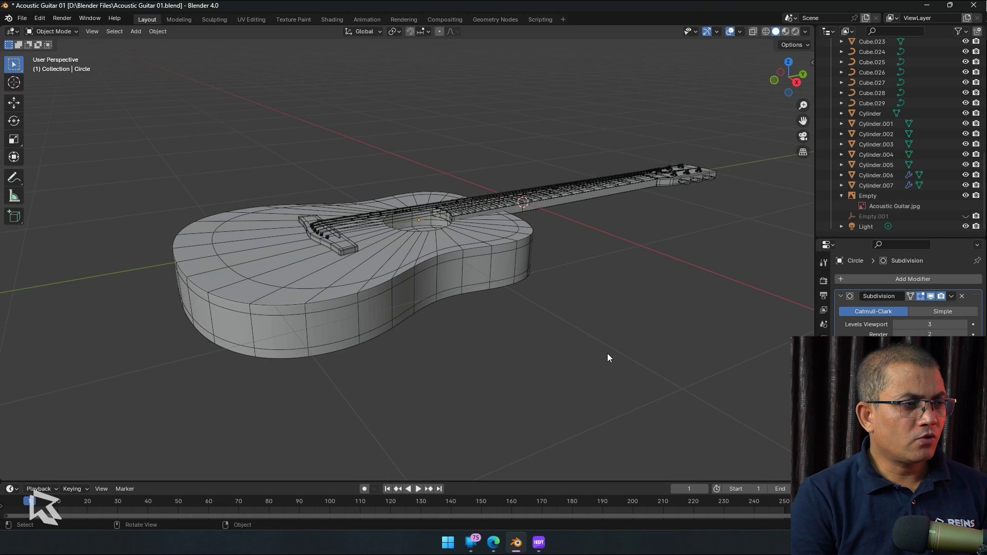
{"action": "scroll", "coordinate": [608, 354], "scroll_direction": "up", "scroll_amount": 2}
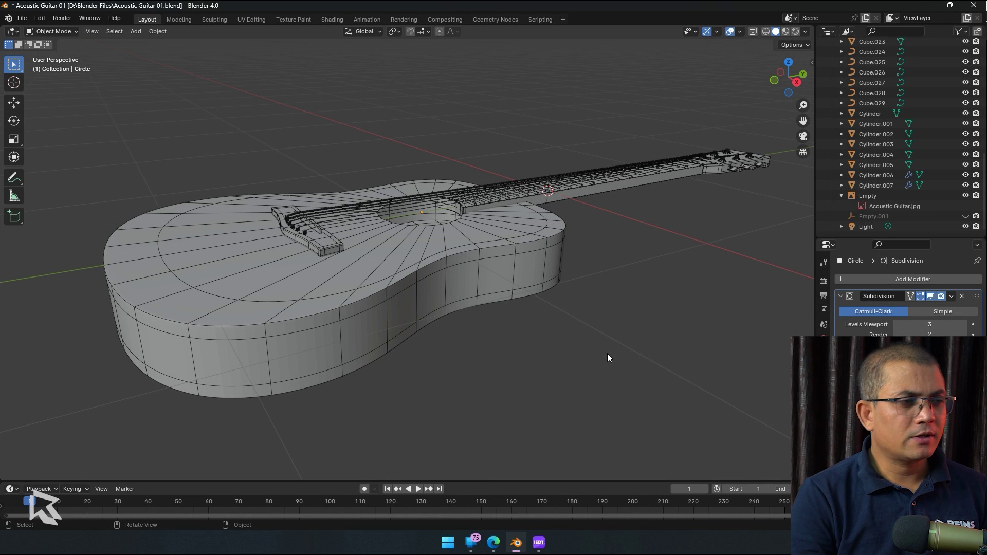
Select the guitar body and orbit to view its top and lower side.
{"action": "left_click", "coordinate": [483, 291]}
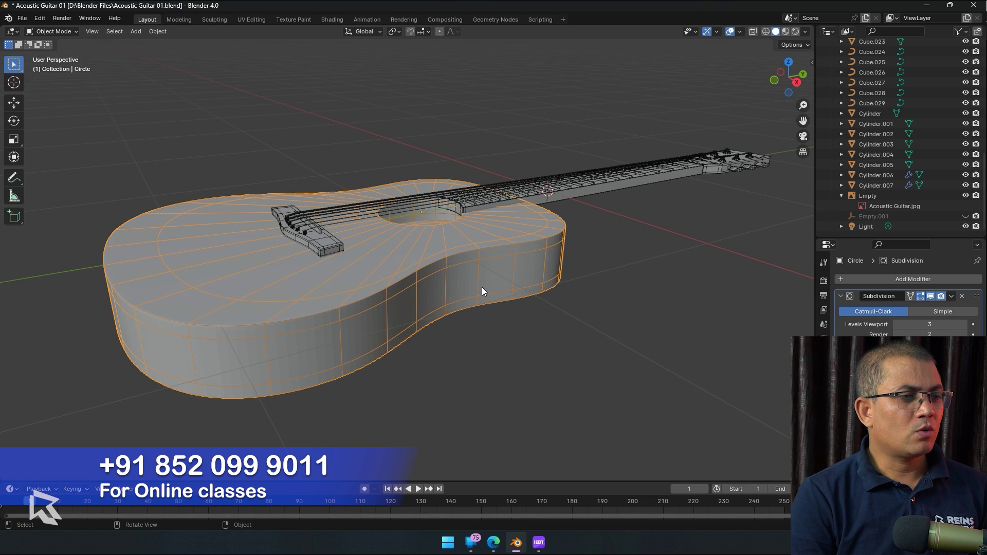
{"action": "key", "text": "g"}
{"action": "mouse_move", "coordinate": [545, 322]}
{"action": "middle_mouse_down"}
{"action": "mouse_move", "coordinate": [578, 370]}
{"action": "mouse_move", "coordinate": [671, 343]}
{"action": "middle_mouse_up"}
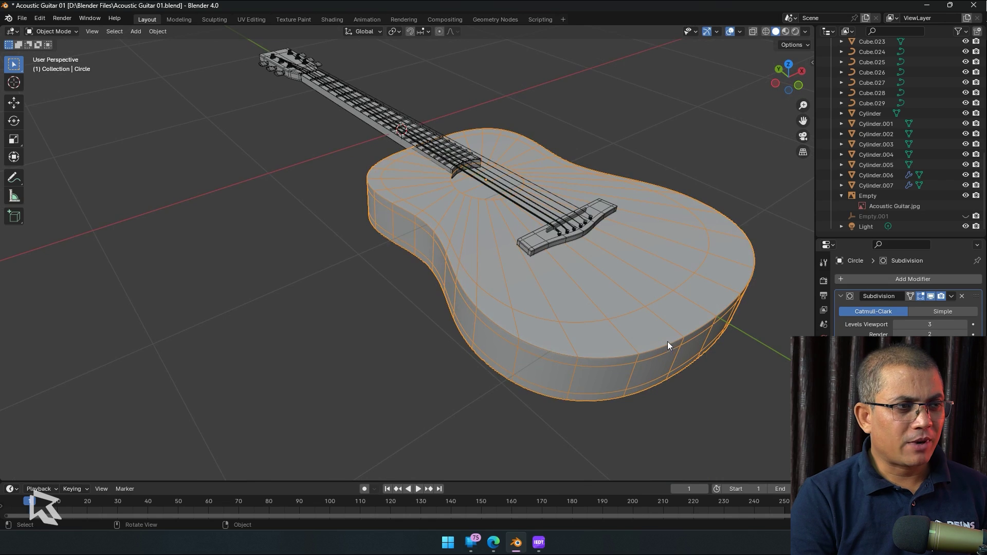
{"action": "mouse_move", "coordinate": [667, 340]}
{"action": "middle_mouse_down"}
{"action": "mouse_move", "coordinate": [702, 358]}
{"action": "mouse_move", "coordinate": [680, 354]}
{"action": "mouse_move", "coordinate": [676, 334]}
{"action": "middle_mouse_up"}
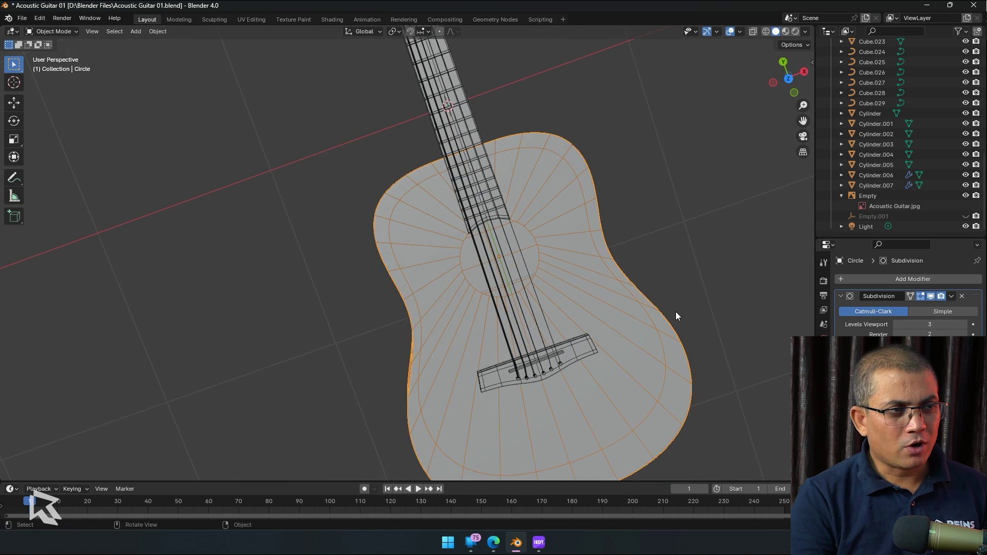
{"action": "mouse_move", "coordinate": [688, 366]}
{"action": "middle_mouse_down"}
{"action": "mouse_move", "coordinate": [701, 349]}
{"action": "mouse_move", "coordinate": [602, 330]}
{"action": "mouse_move", "coordinate": [590, 358]}
{"action": "mouse_move", "coordinate": [643, 360]}
{"action": "mouse_move", "coordinate": [629, 360]}
{"action": "middle_mouse_up"}
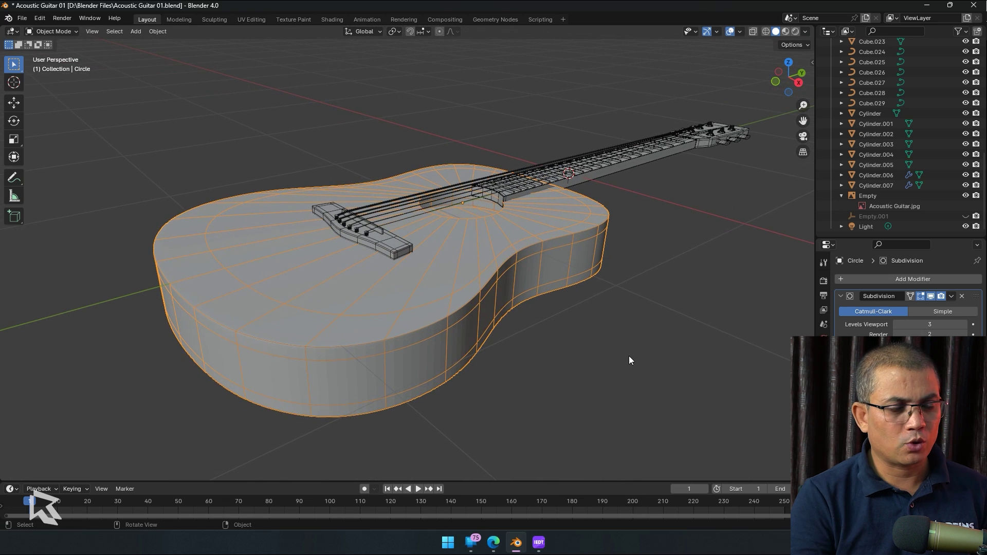
Isolate the guitar body in Local view and set its viewport subdivision level to 0.
{"action": "key", "text": "KP_Divide"}
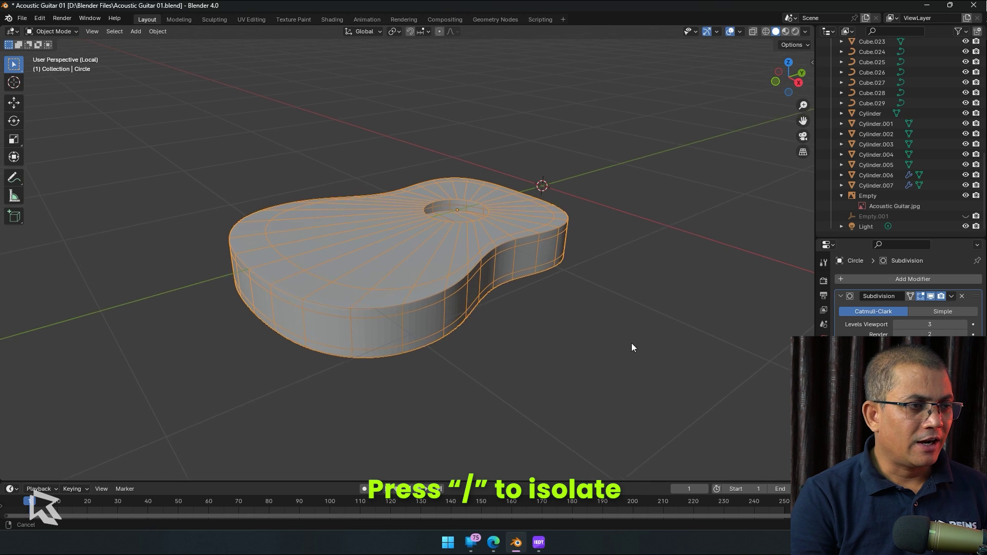
{"action": "scroll", "coordinate": [623, 342], "scroll_direction": "up", "scroll_amount": 2}
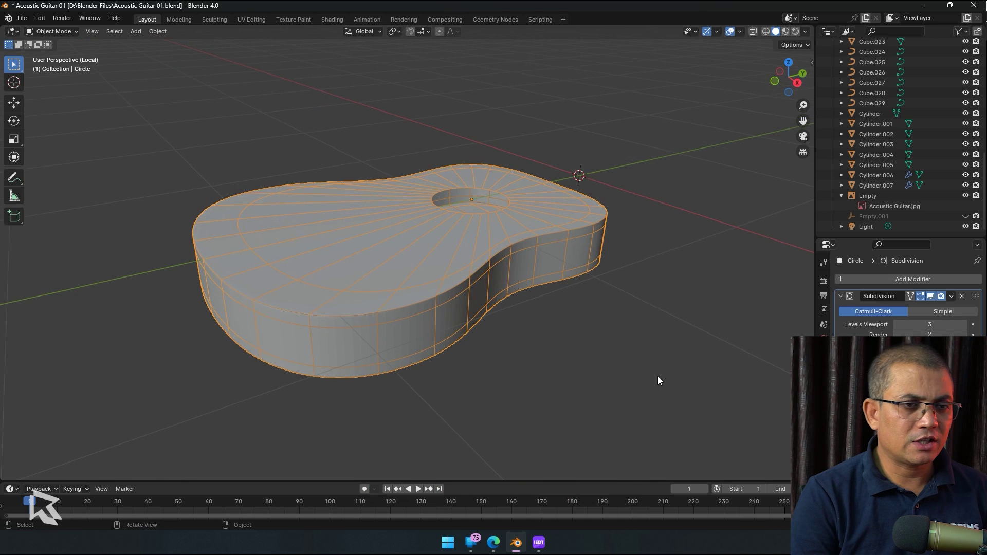
{"action": "left_click", "coordinate": [910, 324]}
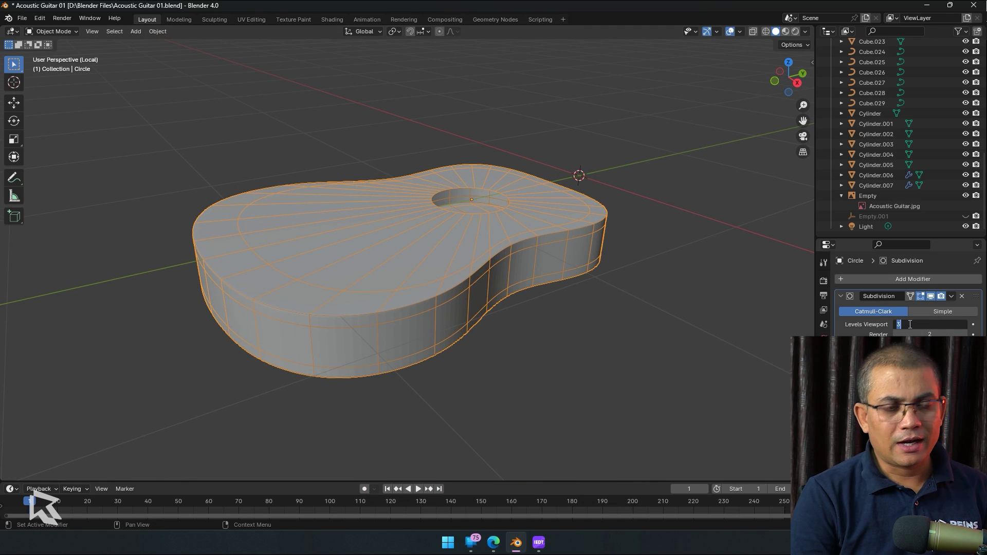
{"action": "type", "text": "0"}
{"action": "key", "text": "Return"}
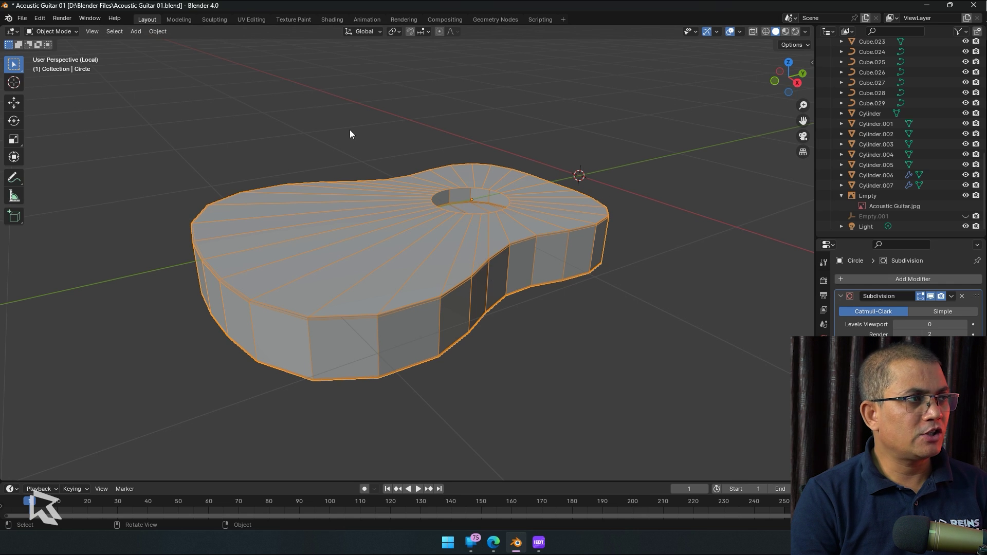
Switch to the UV Editing workspace with the guitar body isolated in Local view.
{"action": "left_click", "coordinate": [255, 23]}
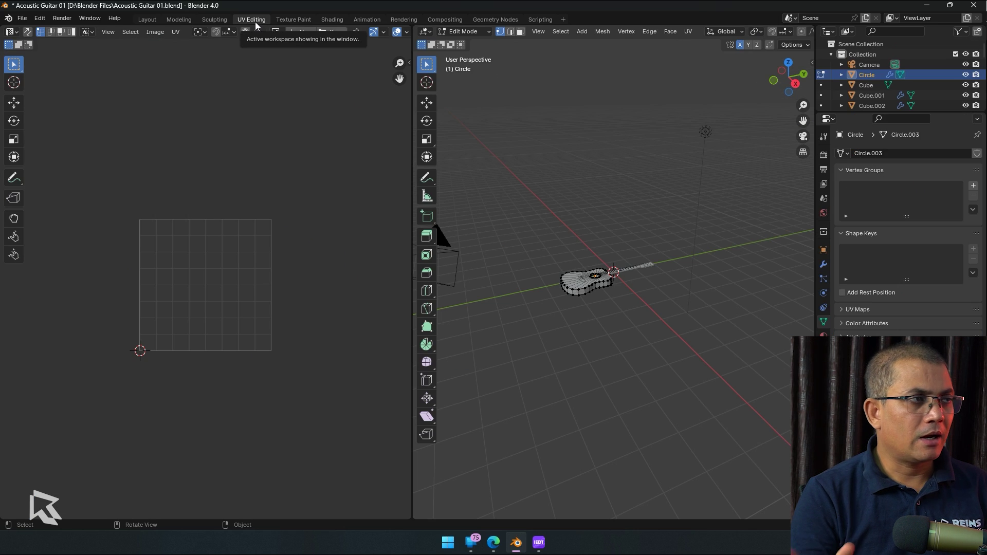
{"action": "scroll", "coordinate": [257, 267], "scroll_direction": "up", "scroll_amount": 2}
{"action": "scroll", "coordinate": [258, 267], "scroll_direction": "up", "scroll_amount": 1}
{"action": "scroll", "coordinate": [590, 337], "scroll_direction": "up", "scroll_amount": 2}
{"action": "scroll", "coordinate": [589, 337], "scroll_direction": "up", "scroll_amount": 2}
{"action": "middle_click_drag", "start_coordinate": [590, 337], "coordinate": [648, 311]}
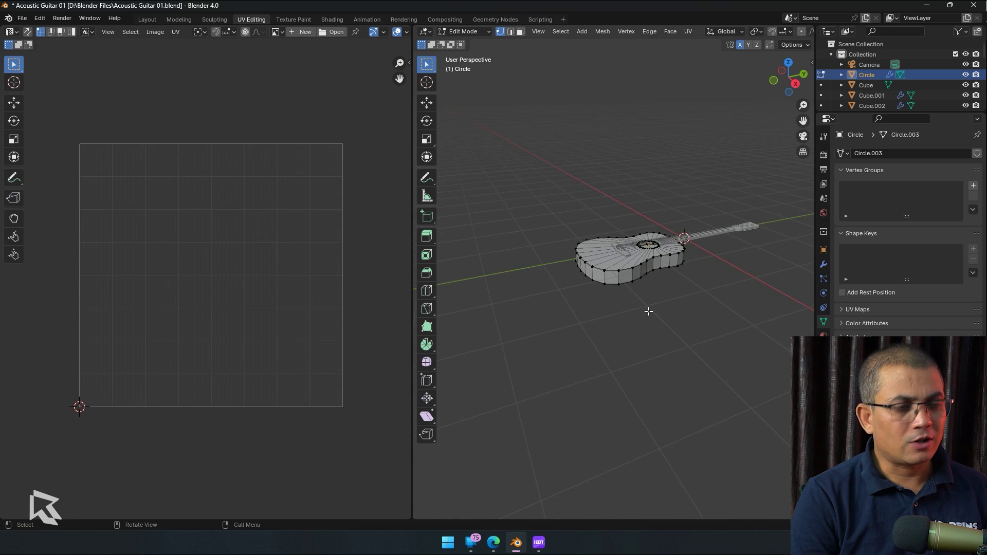
{"action": "scroll", "coordinate": [648, 313], "scroll_direction": "up", "scroll_amount": 2}
{"action": "key", "text": "KP_Divide"}
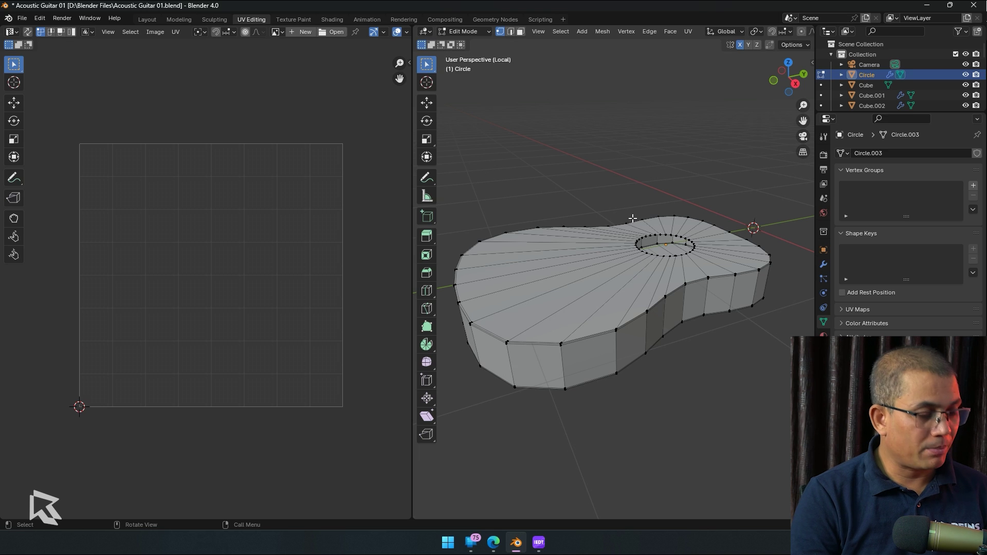
Select the entire body mesh in Edit Mode and apply UV Unwrap.
{"action": "key", "text": "Tab"}
{"action": "key", "text": "Tab"}
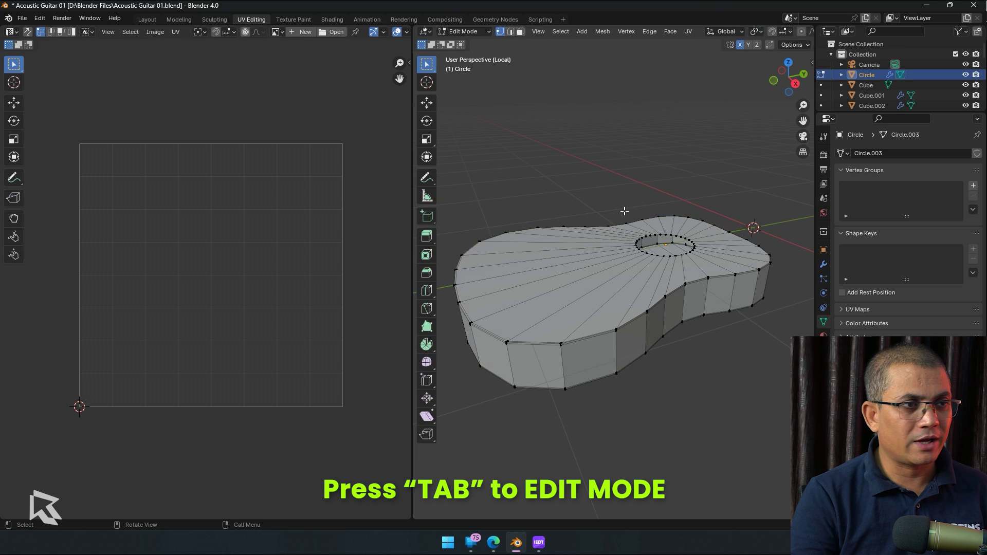
{"action": "key", "text": "Tab"}
{"action": "key", "text": "Tab"}
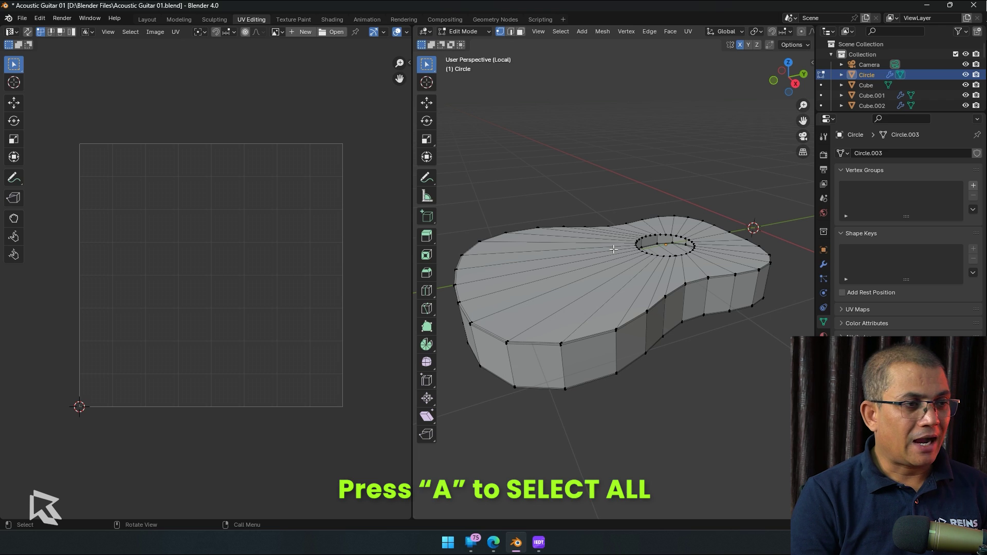
{"action": "key", "text": "a"}
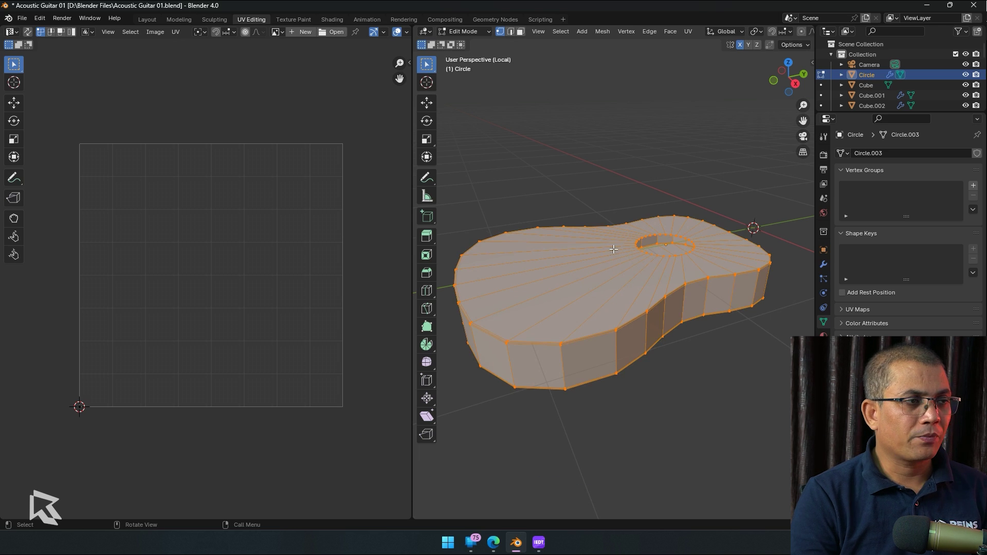
{"action": "left_click", "coordinate": [687, 32]}
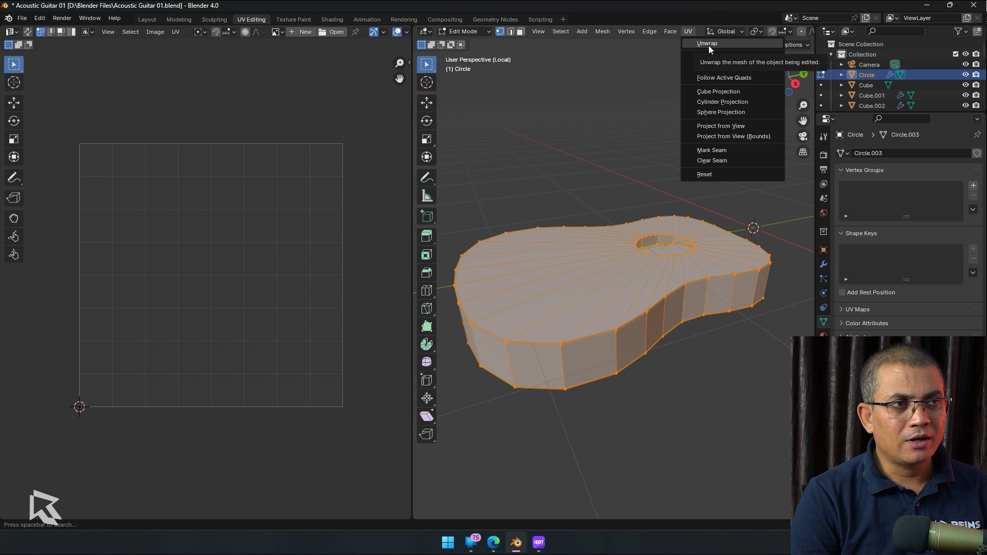
{"action": "key", "text": "u"}
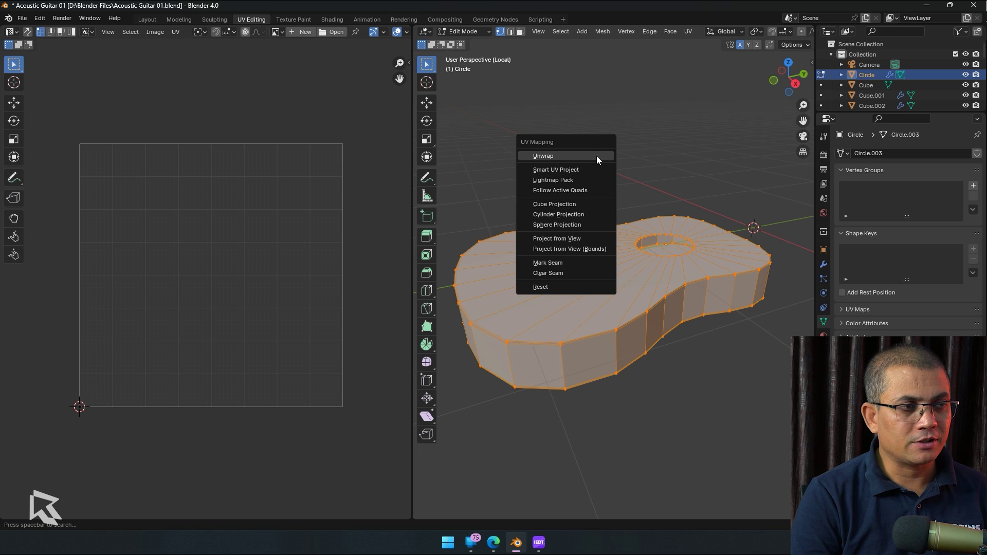
{"action": "left_click", "coordinate": [596, 156]}
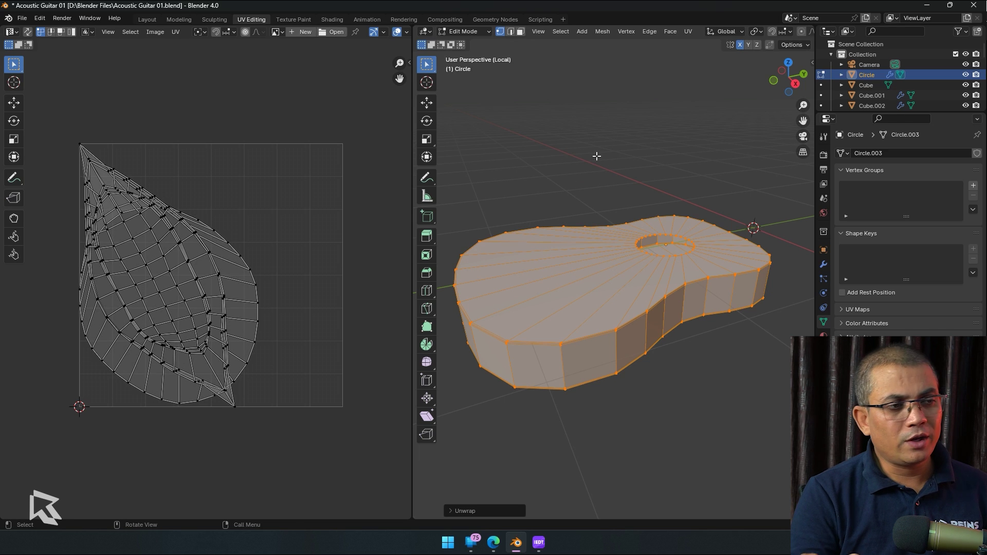
Select the top face loop around the sound hole and unwrap it alone.
{"action": "left_click", "coordinate": [652, 253], "text": "alt"}
{"action": "scroll", "coordinate": [669, 315], "scroll_direction": "up", "scroll_amount": 4}
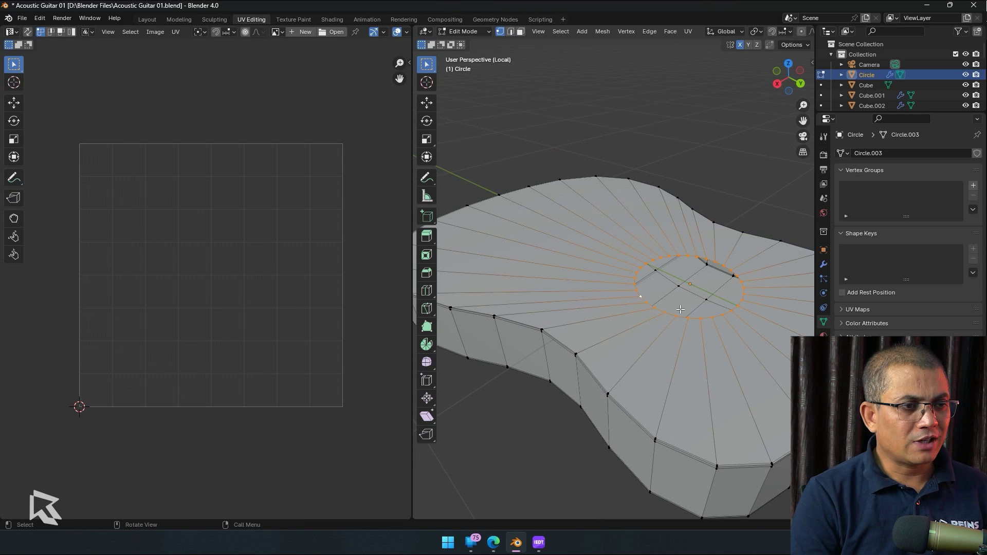
{"action": "middle_click_drag", "start_coordinate": [616, 200], "coordinate": [706, 188]}
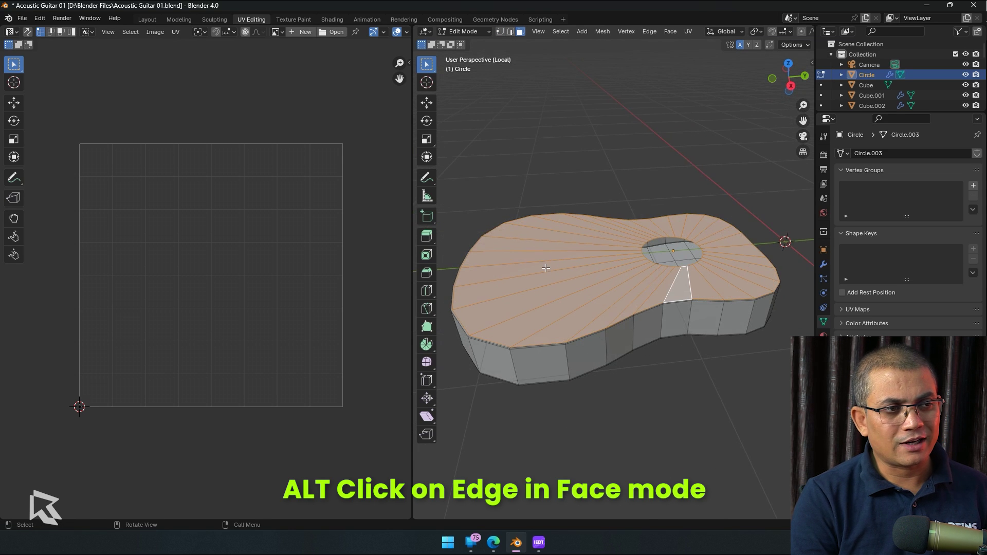
{"action": "mouse_move", "coordinate": [645, 416]}
{"action": "middle_mouse_down"}
{"action": "mouse_move", "coordinate": [689, 403]}
{"action": "mouse_move", "coordinate": [676, 399]}
{"action": "middle_mouse_up"}
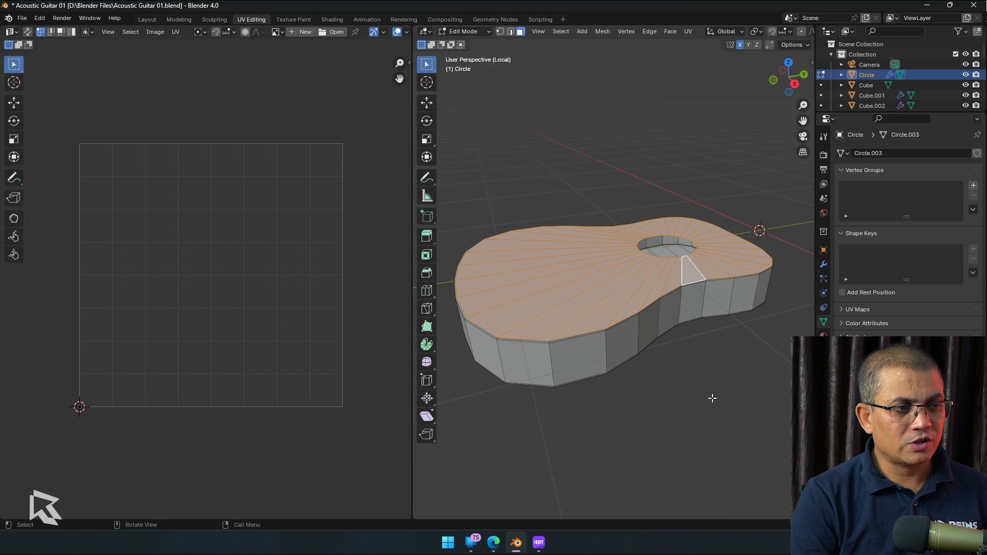
{"action": "scroll", "coordinate": [714, 397], "scroll_direction": "up", "scroll_amount": 2}
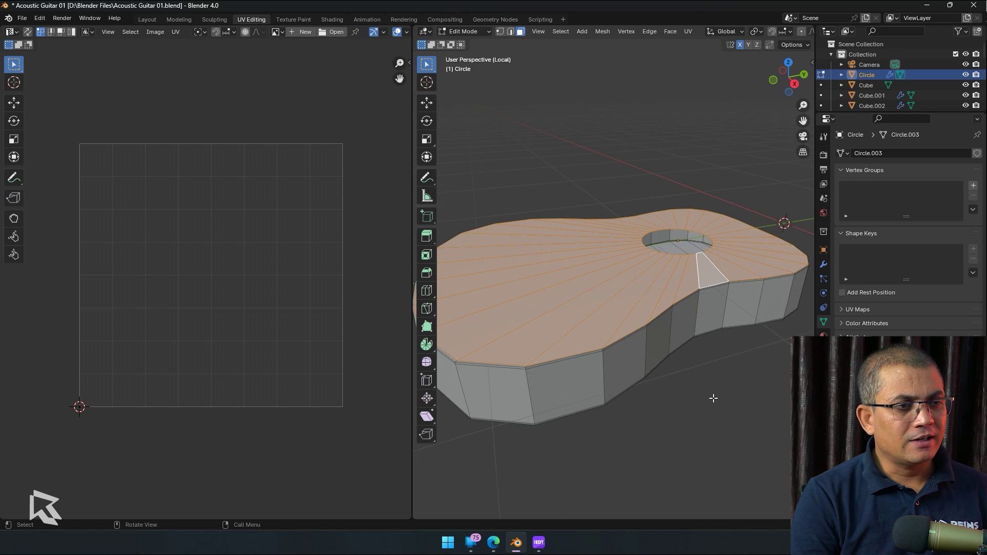
{"action": "left_click", "coordinate": [690, 32]}
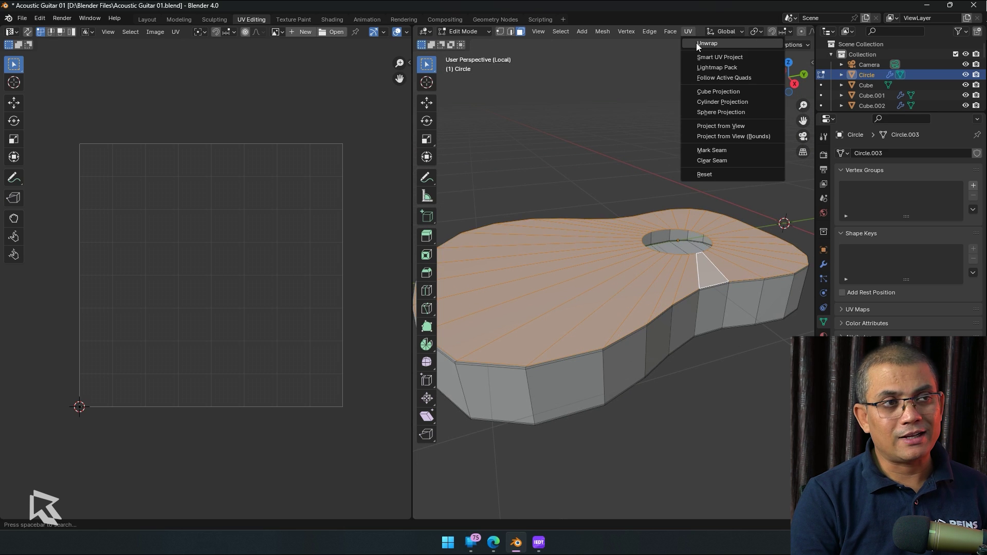
{"action": "left_click", "coordinate": [697, 45]}
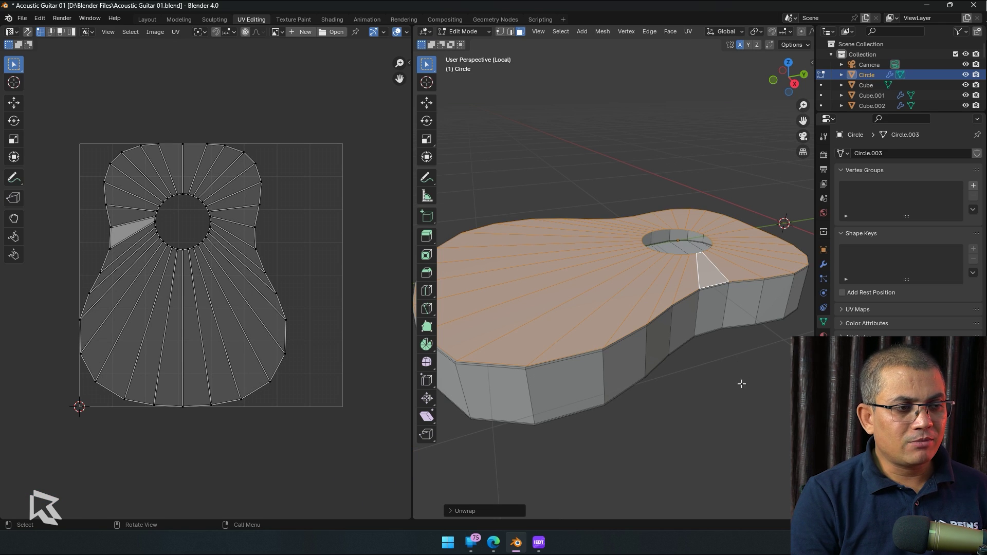
Grow a selection from one side face around the whole side wall and unwrap it.
{"action": "mouse_move", "coordinate": [743, 374]}
{"action": "middle_mouse_down"}
{"action": "mouse_move", "coordinate": [752, 353]}
{"action": "mouse_move", "coordinate": [595, 392]}
{"action": "middle_mouse_up"}
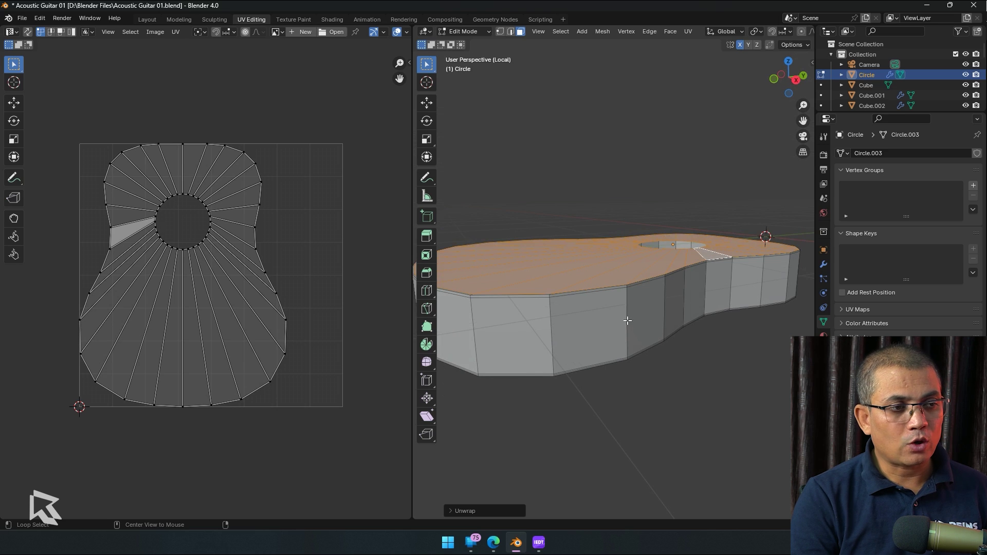
{"action": "left_click", "coordinate": [626, 314], "text": "alt"}
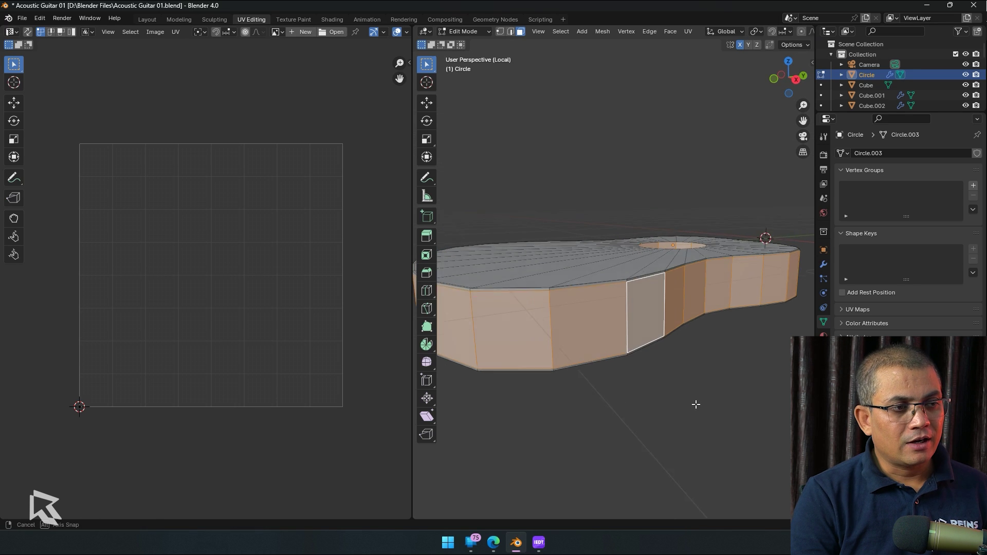
{"action": "scroll", "coordinate": [696, 402], "scroll_direction": "up", "scroll_amount": 3}
{"action": "middle_click_drag", "start_coordinate": [692, 398], "coordinate": [698, 401]}
{"action": "scroll", "coordinate": [687, 402], "scroll_direction": "down", "scroll_amount": 2}
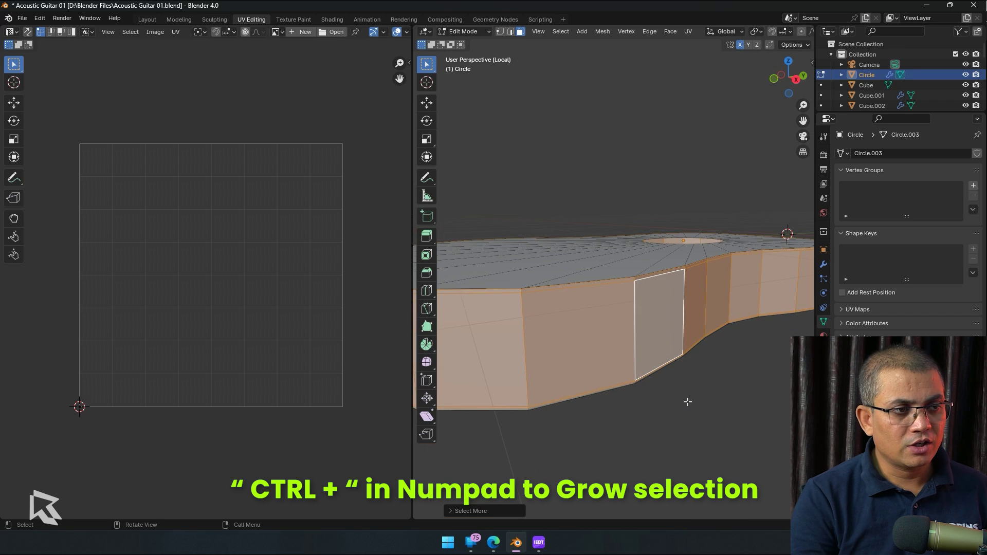
{"action": "scroll", "coordinate": [687, 401], "scroll_direction": "up", "scroll_amount": 2}
{"action": "key", "text": "ctrl+KP_Add"}
{"action": "mouse_move", "coordinate": [685, 368]}
{"action": "middle_mouse_down"}
{"action": "mouse_move", "coordinate": [687, 379]}
{"action": "mouse_move", "coordinate": [694, 345]}
{"action": "mouse_move", "coordinate": [690, 385]}
{"action": "mouse_move", "coordinate": [692, 377]}
{"action": "middle_mouse_up"}
{"action": "scroll", "coordinate": [691, 377], "scroll_direction": "up", "scroll_amount": 3}
{"action": "key", "text": "ctrl+z"}
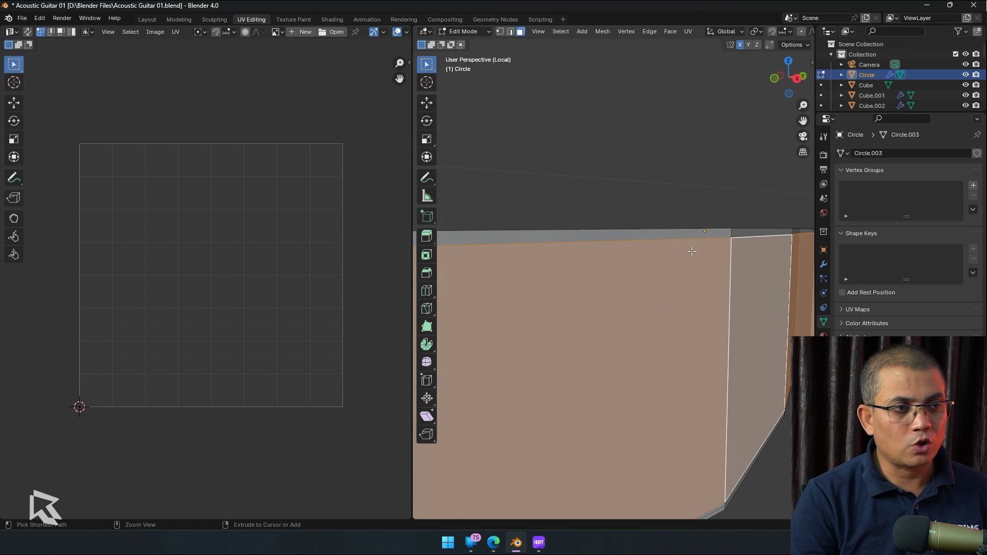
{"action": "key", "text": "ctrl+KP_Add"}
{"action": "scroll", "coordinate": [664, 248], "scroll_direction": "down", "scroll_amount": 5}
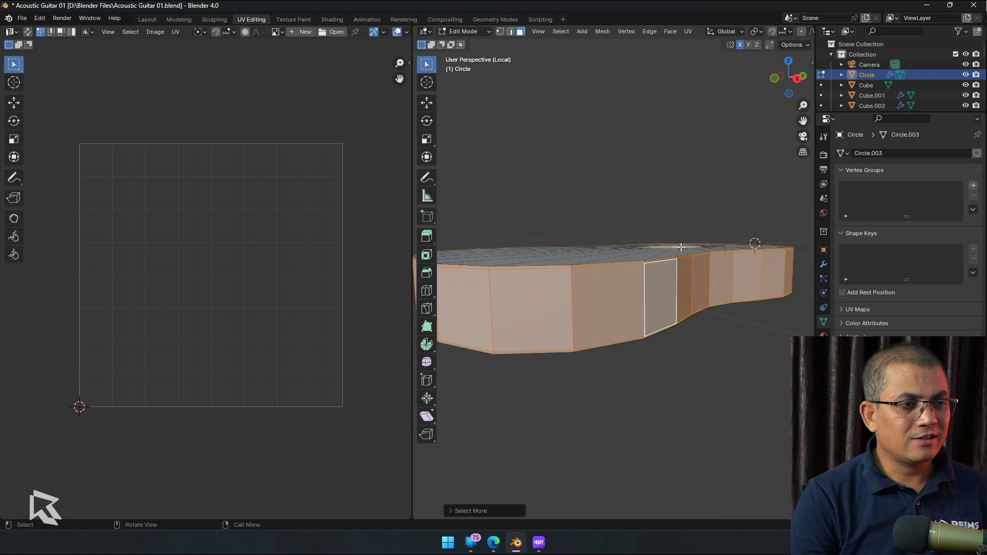
{"action": "middle_click_drag", "start_coordinate": [665, 247], "coordinate": [729, 86]}
{"action": "left_click", "coordinate": [686, 32]}
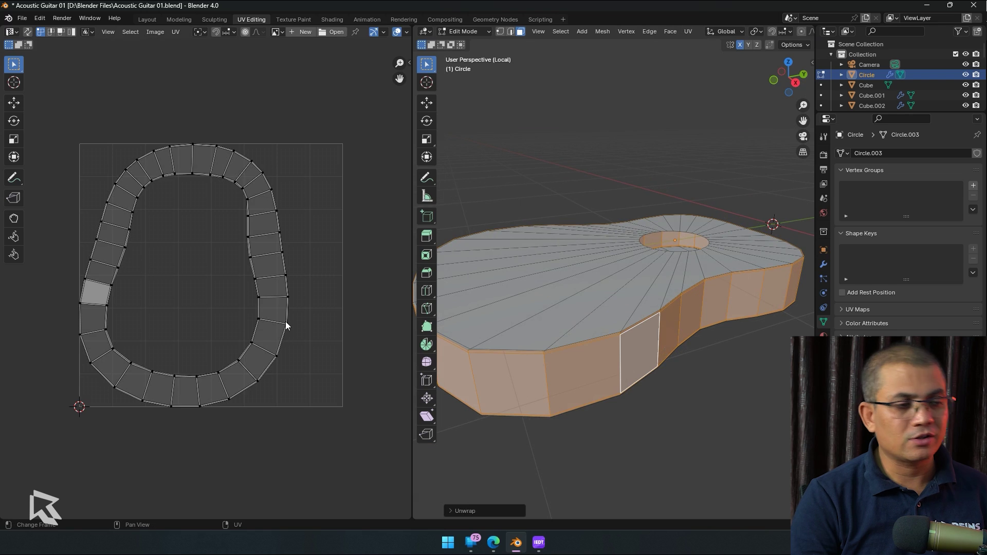
Try selecting faces and loops on the body's underside, then clear the selection.
{"action": "middle_click_drag", "start_coordinate": [539, 347], "coordinate": [594, 387]}
{"action": "left_click", "coordinate": [595, 388]}
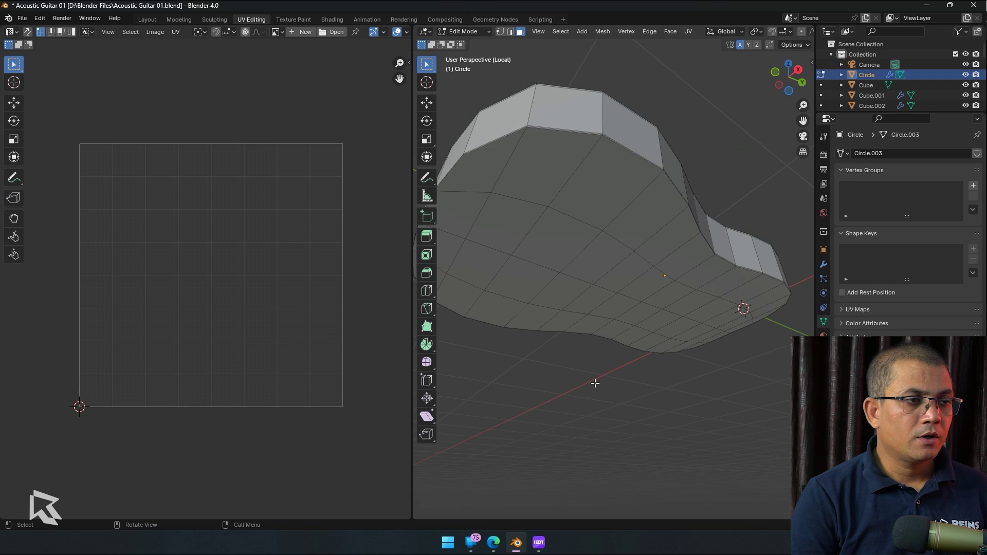
{"action": "left_click", "coordinate": [559, 239]}
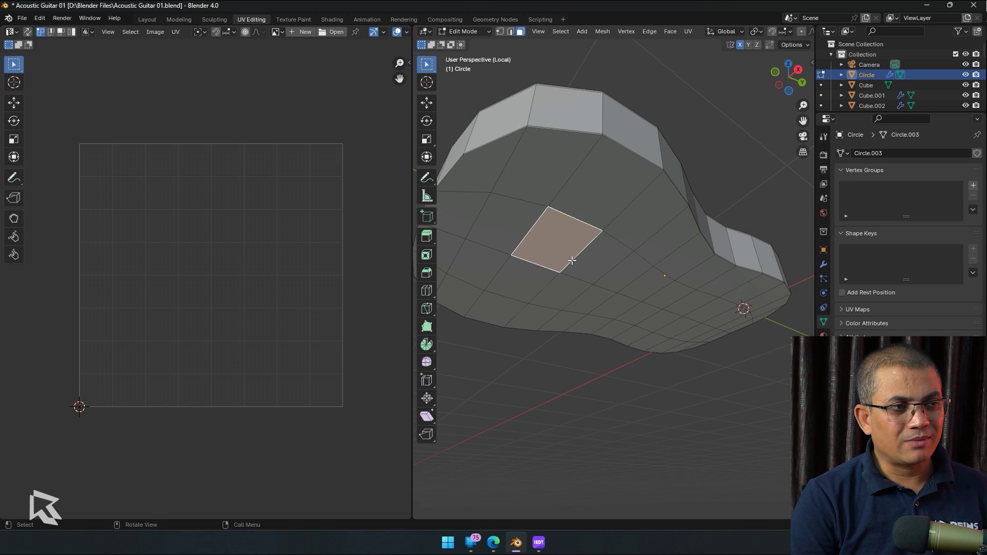
{"action": "key", "text": "alt+a"}
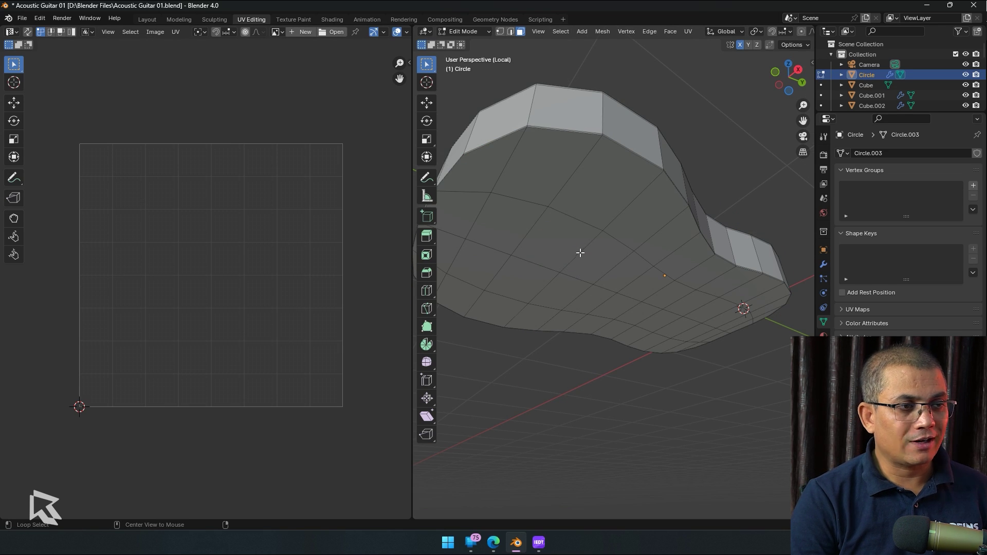
{"action": "left_click", "coordinate": [581, 252], "text": "alt"}
{"action": "mouse_move", "coordinate": [581, 255]}
{"action": "middle_mouse_down"}
{"action": "mouse_move", "coordinate": [579, 303]}
{"action": "mouse_move", "coordinate": [722, 199]}
{"action": "middle_mouse_up"}
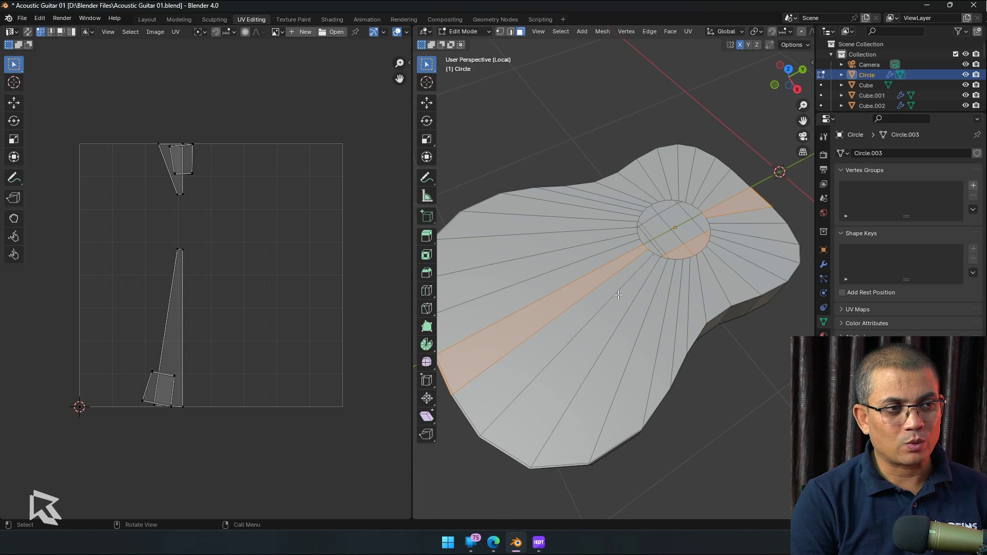
{"action": "middle_click_drag", "start_coordinate": [686, 416], "coordinate": [625, 399]}
{"action": "key", "text": "alt+a"}
{"action": "middle_click_drag", "start_coordinate": [599, 305], "coordinate": [597, 403]}
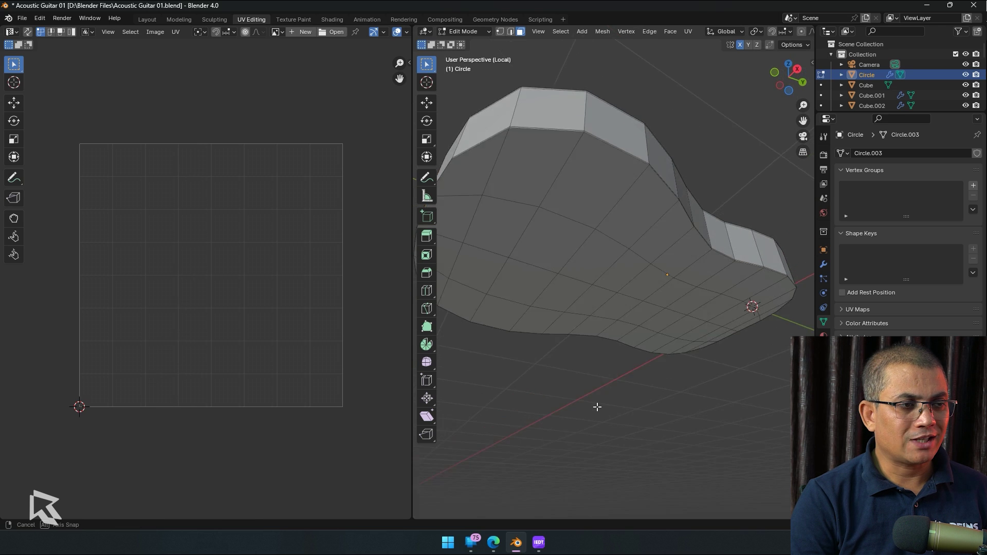
{"action": "scroll", "coordinate": [583, 275], "scroll_direction": "up", "scroll_amount": 4}
Select the underside's linked flat faces, grow them, and apply Smart UV Project.
{"action": "left_click", "coordinate": [583, 276]}
{"action": "left_click", "coordinate": [561, 32]}
{"action": "mouse_move", "coordinate": [583, 205]}
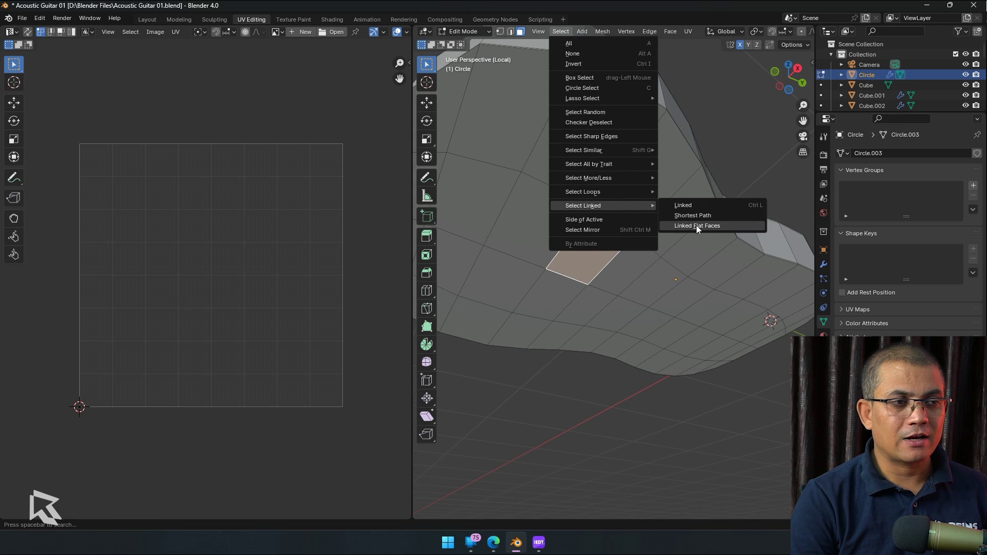
{"action": "left_click", "coordinate": [697, 225]}
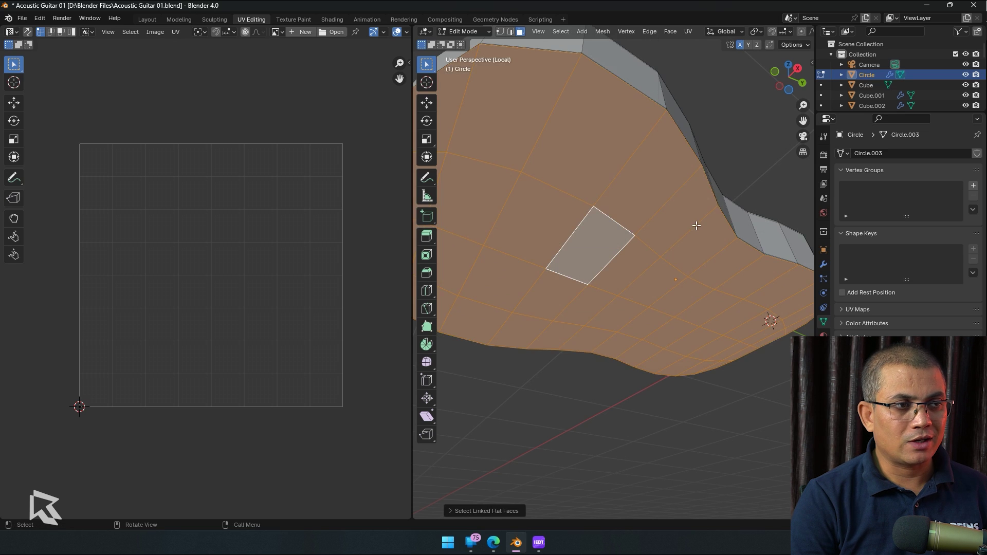
{"action": "middle_click_drag", "start_coordinate": [632, 175], "coordinate": [636, 224]}
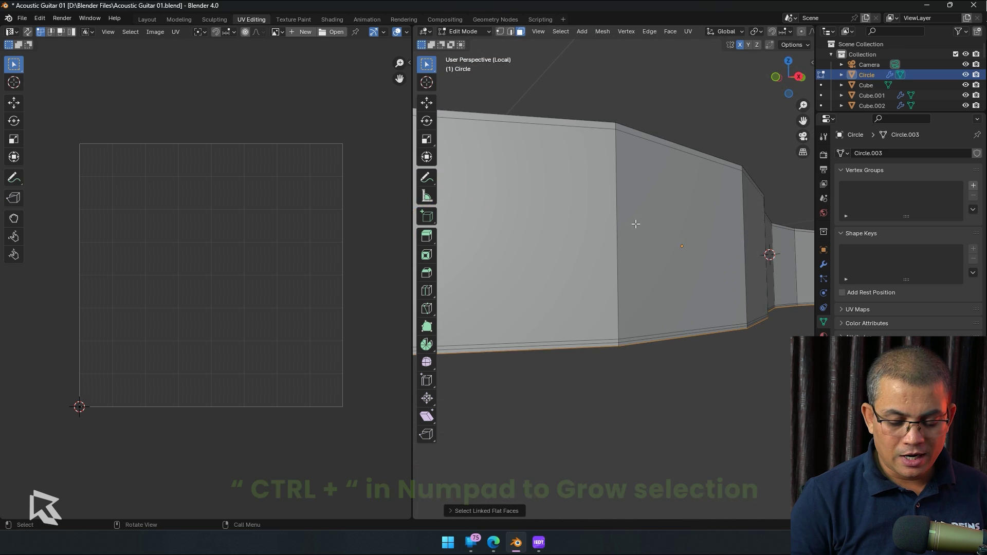
{"action": "key", "text": "ctrl+KP_Add"}
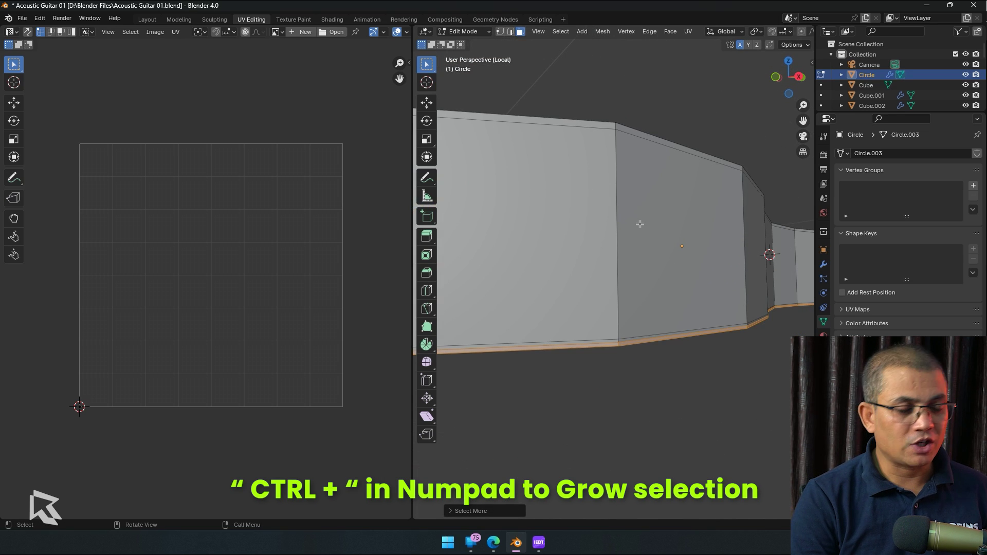
{"action": "scroll", "coordinate": [640, 224], "scroll_direction": "down", "scroll_amount": 5}
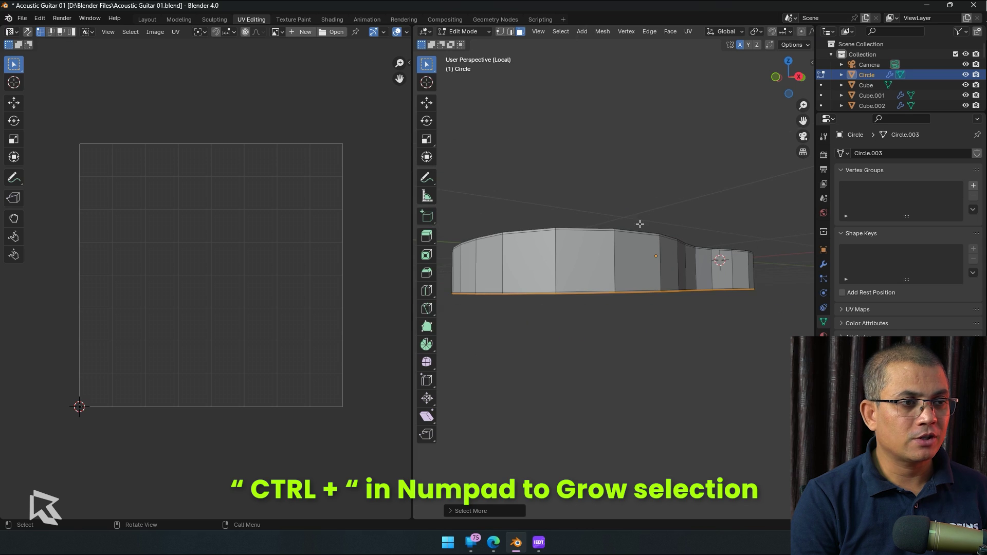
{"action": "left_click", "coordinate": [689, 31]}
{"action": "left_click", "coordinate": [703, 58]}
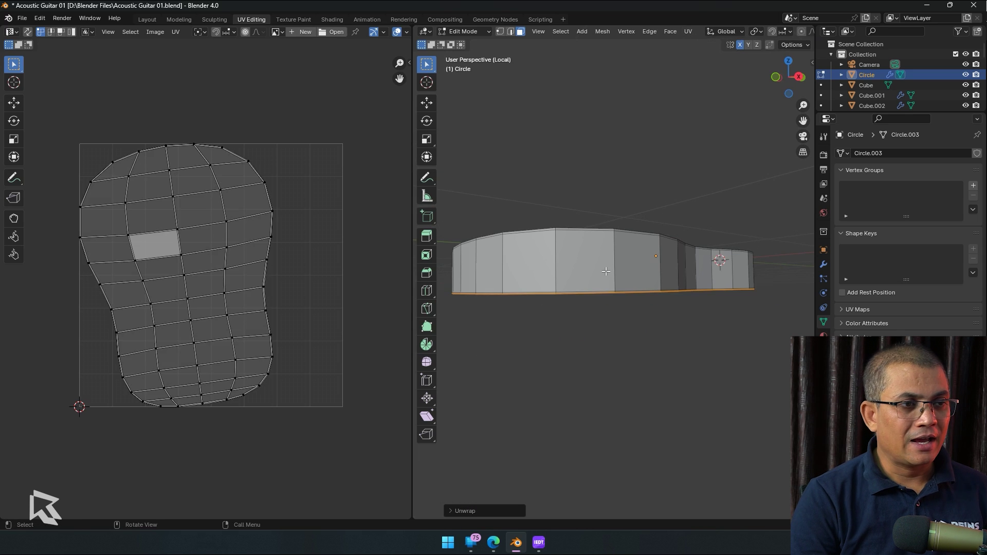
Select the whole mesh to display the body's full UV layout.
{"action": "left_click", "coordinate": [613, 355]}
{"action": "key", "text": "a"}
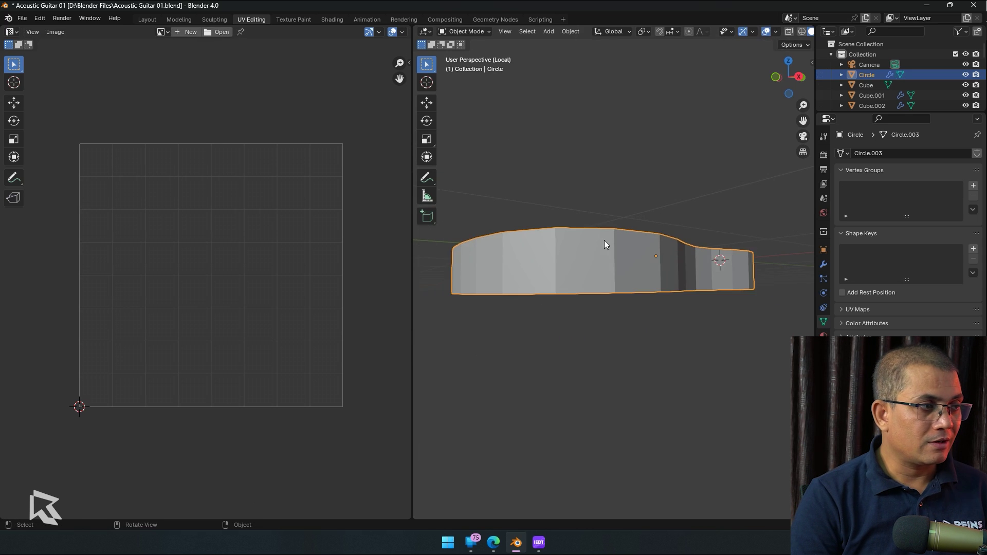
{"action": "key", "text": "alt+a"}
{"action": "key", "text": "a"}
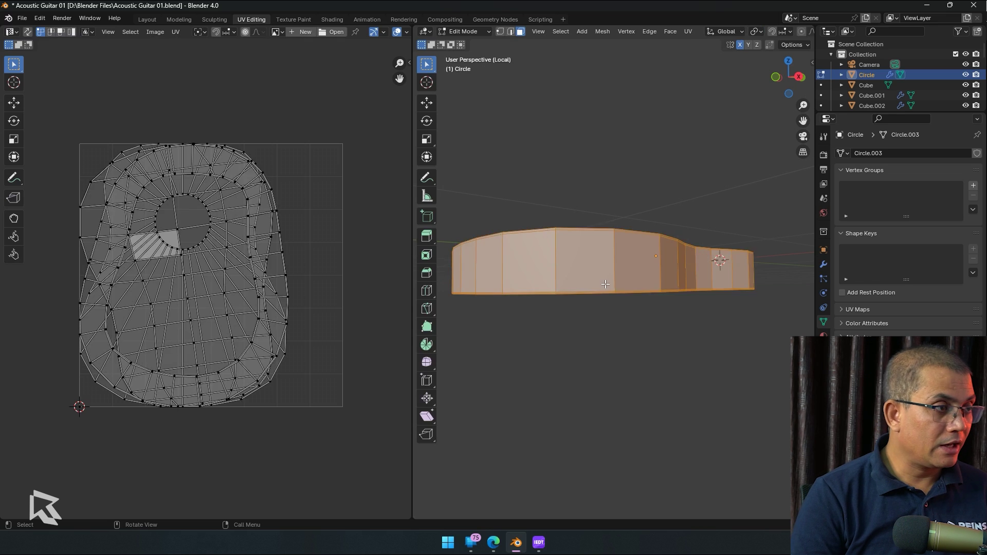
Orbit to look down on the guitar body from above.
{"action": "middle_click_drag", "start_coordinate": [606, 267], "coordinate": [213, 172]}
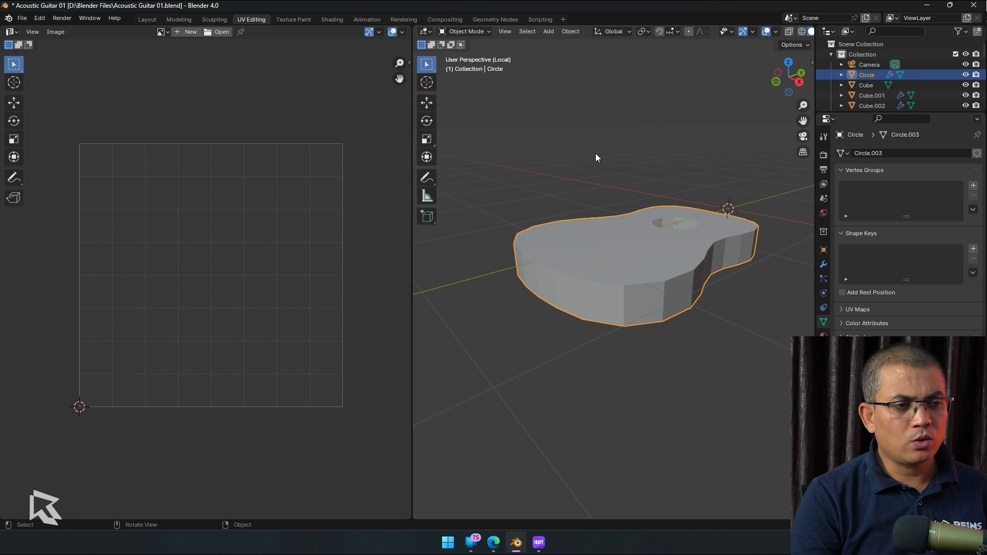
In Edit Mode, select the guitar body's top rim edge loop and mark it as a seam.
{"action": "left_click", "coordinate": [677, 379]}
{"action": "left_click", "coordinate": [662, 294]}
{"action": "key", "text": "Tab"}
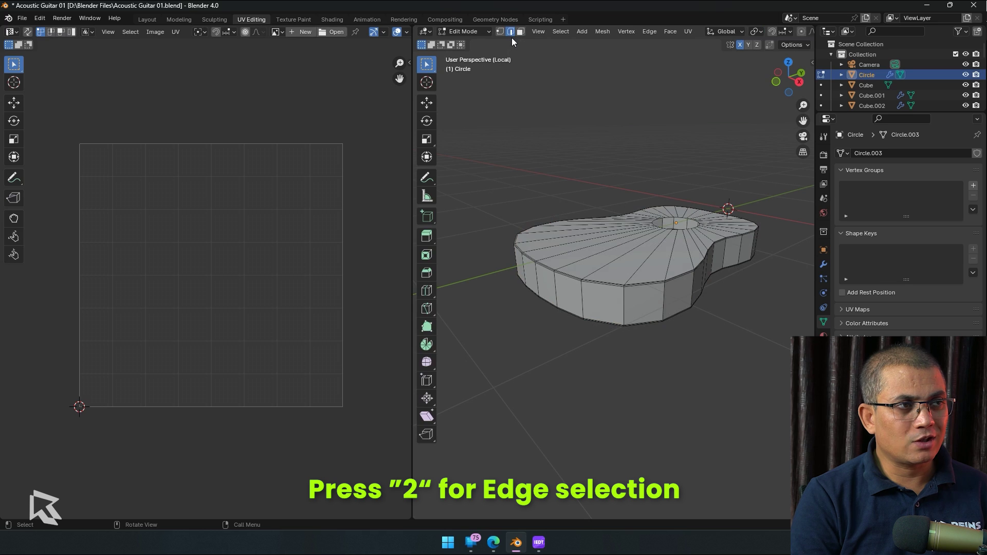
{"action": "scroll", "coordinate": [631, 165], "scroll_direction": "up", "scroll_amount": 5}
{"action": "scroll", "coordinate": [578, 132], "scroll_direction": "up", "scroll_amount": 3}
{"action": "middle_click_drag", "start_coordinate": [573, 111], "coordinate": [573, 113]}
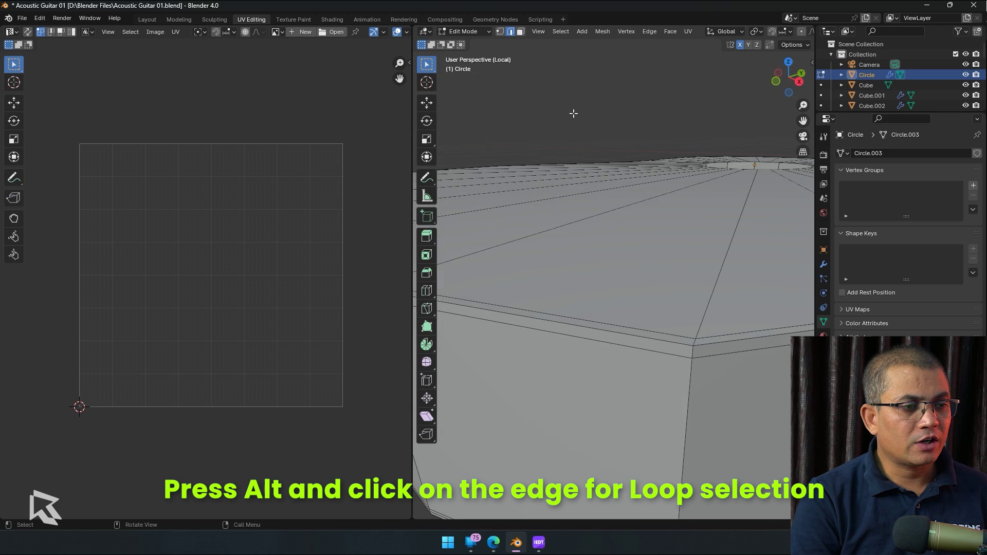
{"action": "left_click", "coordinate": [649, 339], "text": "alt"}
{"action": "scroll", "coordinate": [650, 340], "scroll_direction": "down", "scroll_amount": 6}
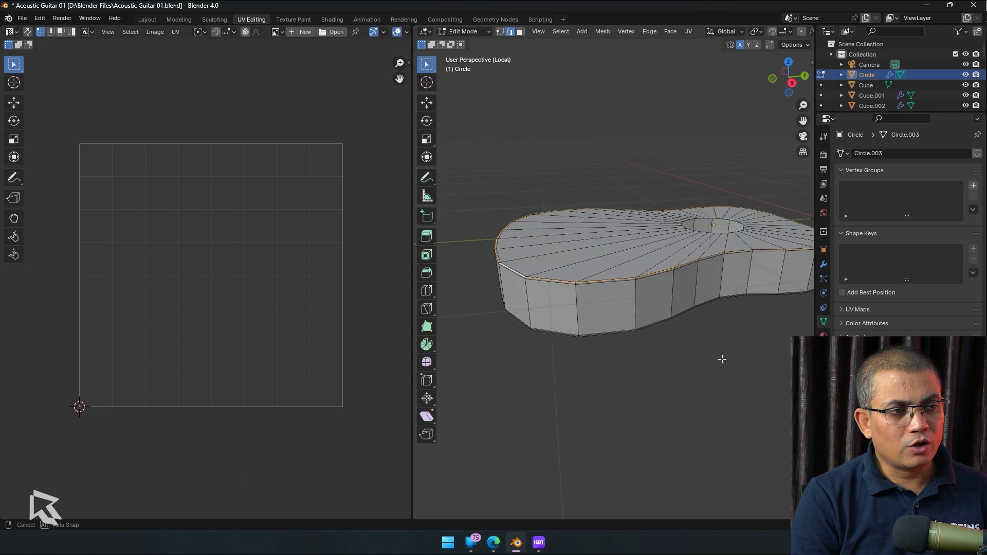
{"action": "middle_click_drag", "start_coordinate": [722, 358], "coordinate": [716, 392]}
{"action": "left_click", "coordinate": [688, 32]}
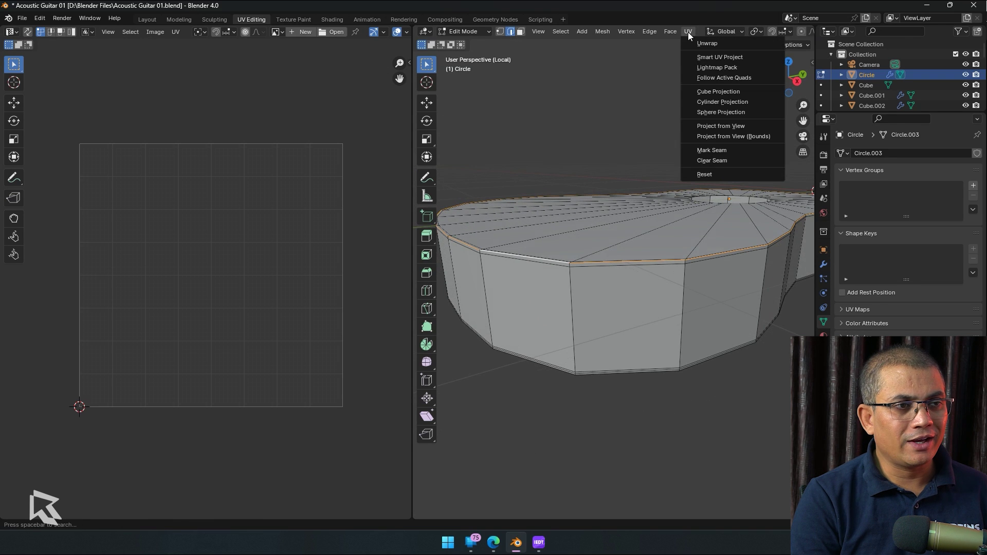
{"action": "left_click", "coordinate": [737, 152]}
{"action": "scroll", "coordinate": [677, 271], "scroll_direction": "up", "scroll_amount": 5}
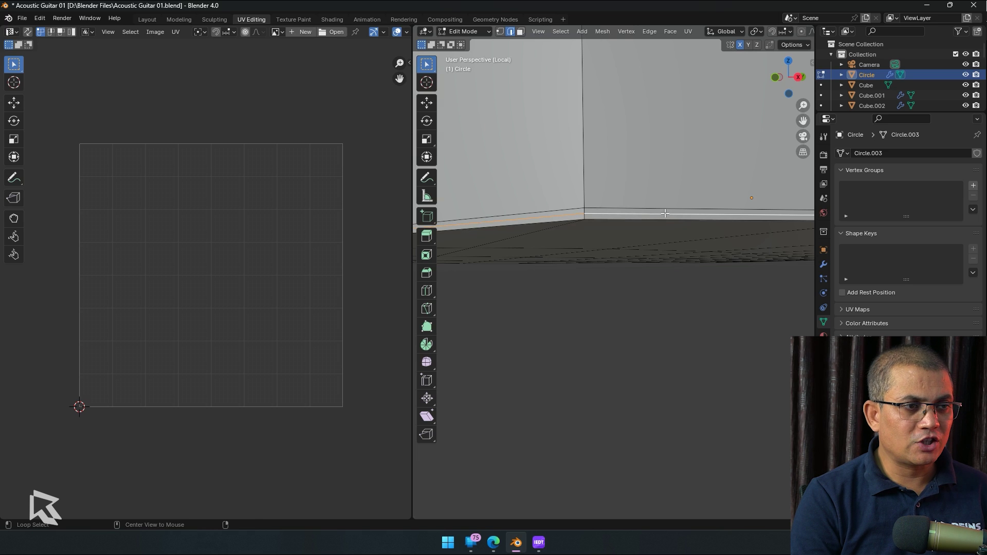
{"action": "scroll", "coordinate": [665, 216], "scroll_direction": "down", "scroll_amount": 5}
Mark the selected bottom rim loop as a seam with Edge > Mark Seam.
{"action": "mouse_move", "coordinate": [666, 224]}
{"action": "middle_mouse_down"}
{"action": "mouse_move", "coordinate": [681, 322]}
{"action": "mouse_move", "coordinate": [687, 273]}
{"action": "middle_mouse_up"}
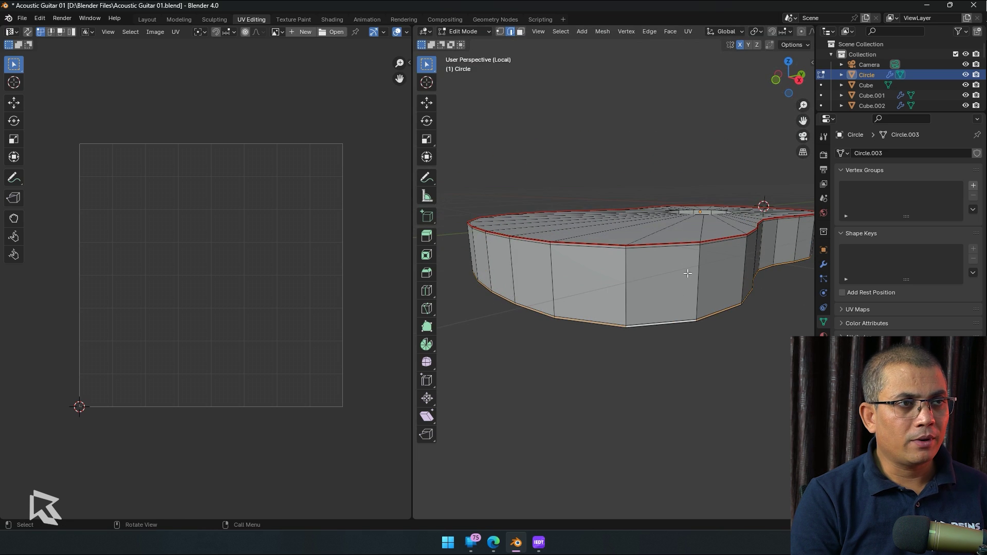
{"action": "left_click", "coordinate": [649, 32]}
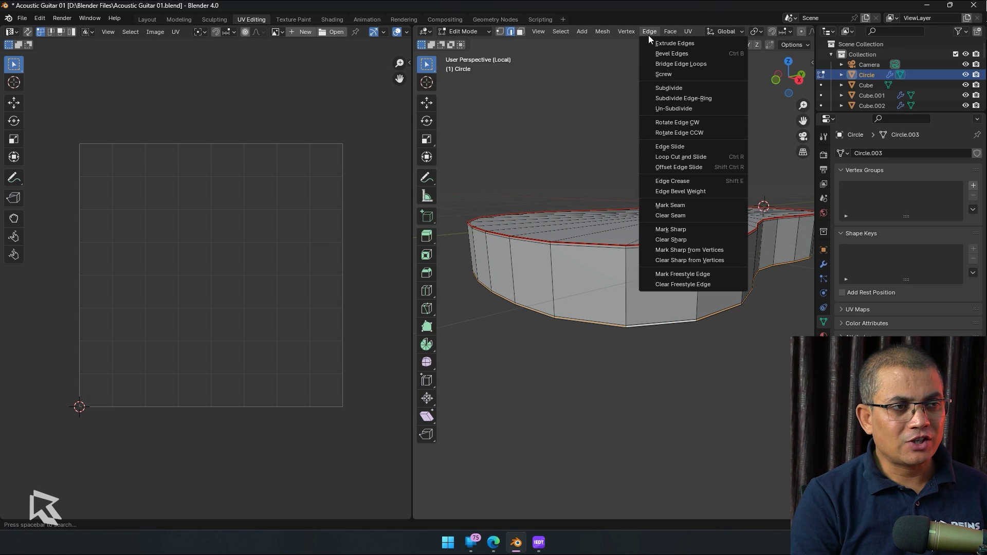
{"action": "left_click", "coordinate": [681, 209]}
{"action": "scroll", "coordinate": [701, 360], "scroll_direction": "down", "scroll_amount": 2}
{"action": "scroll", "coordinate": [703, 336], "scroll_direction": "up", "scroll_amount": 5}
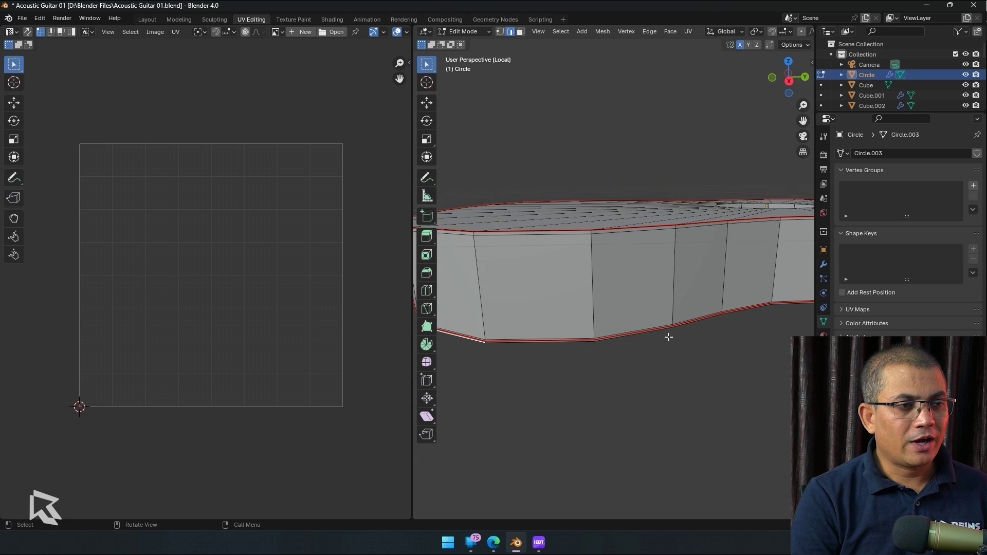
{"action": "scroll", "coordinate": [690, 346], "scroll_direction": "down", "scroll_amount": 3}
{"action": "scroll", "coordinate": [597, 338], "scroll_direction": "up", "scroll_amount": 4}
{"action": "middle_click_drag", "start_coordinate": [641, 341], "coordinate": [752, 372]}
Select one vertical side-wall edge and mark it as a seam.
{"action": "mouse_move", "coordinate": [768, 196]}
{"action": "middle_mouse_down"}
{"action": "mouse_move", "coordinate": [725, 131]}
{"action": "mouse_move", "coordinate": [703, 167]}
{"action": "middle_mouse_up"}
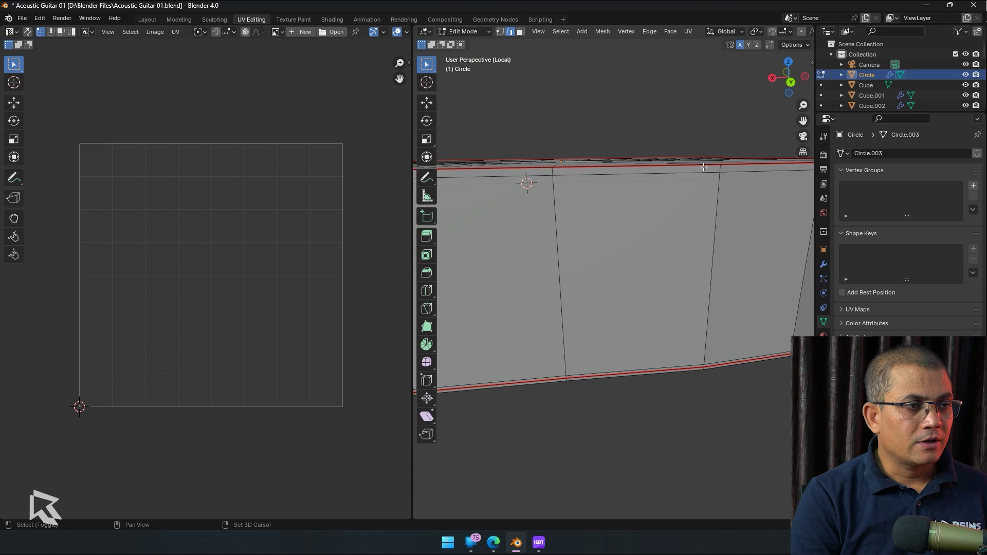
{"action": "left_click", "coordinate": [556, 249]}
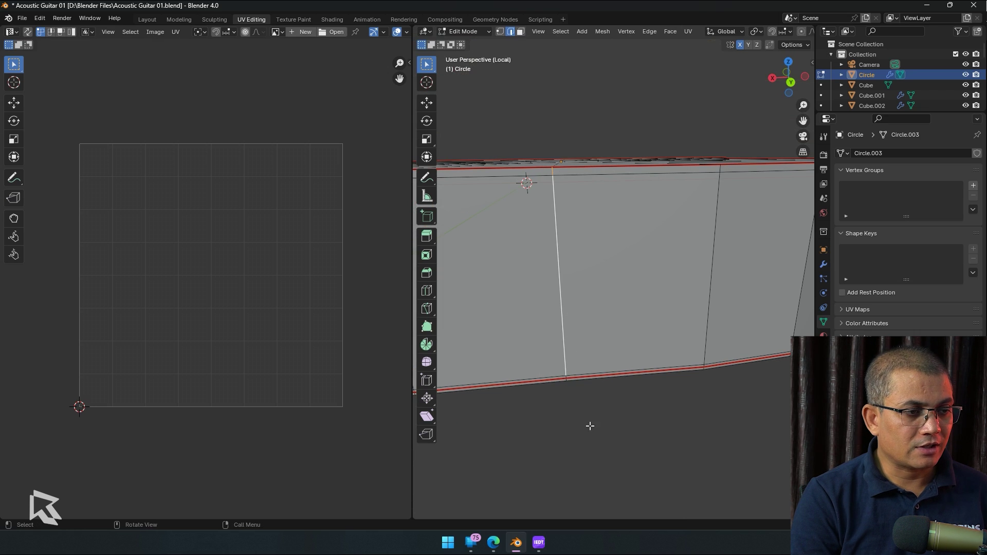
{"action": "scroll", "coordinate": [592, 416], "scroll_direction": "up", "scroll_amount": 3}
{"action": "scroll", "coordinate": [594, 410], "scroll_direction": "down", "scroll_amount": 3}
{"action": "scroll", "coordinate": [595, 409], "scroll_direction": "up", "scroll_amount": 3}
{"action": "left_click", "coordinate": [568, 306], "text": "shift"}
{"action": "scroll", "coordinate": [591, 332], "scroll_direction": "down", "scroll_amount": 3}
{"action": "left_click", "coordinate": [688, 32]}
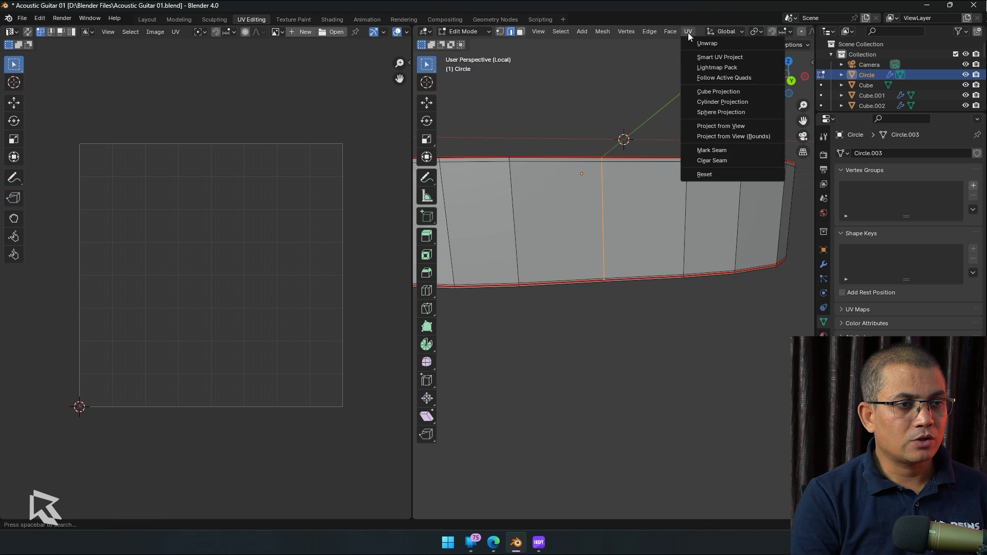
{"action": "left_click", "coordinate": [710, 150]}
{"action": "scroll", "coordinate": [659, 373], "scroll_direction": "down", "scroll_amount": 5}
{"action": "middle_click_drag", "start_coordinate": [653, 347], "coordinate": [651, 289]}
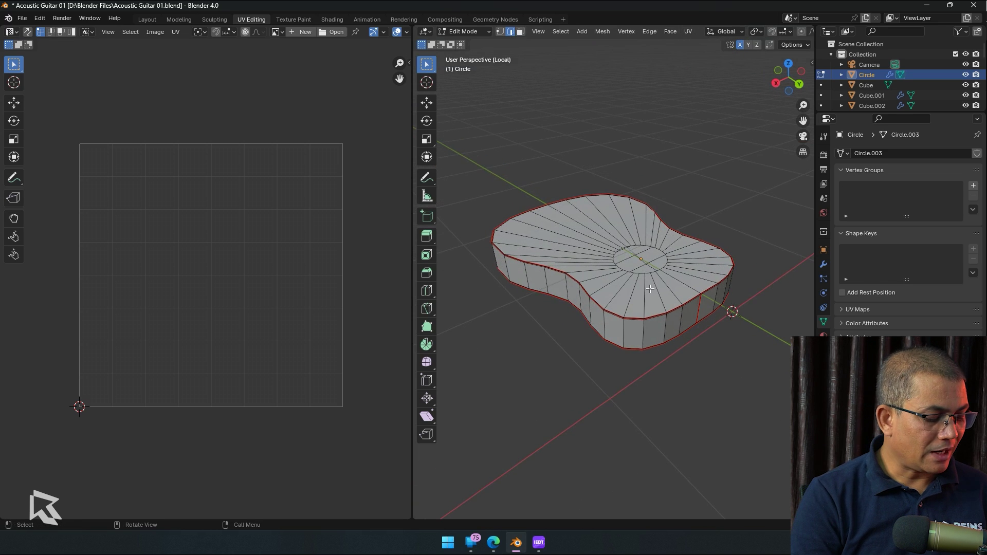
Select all guitar-body faces in face mode and unwrap along the seams into three islands.
{"action": "key", "text": "a"}
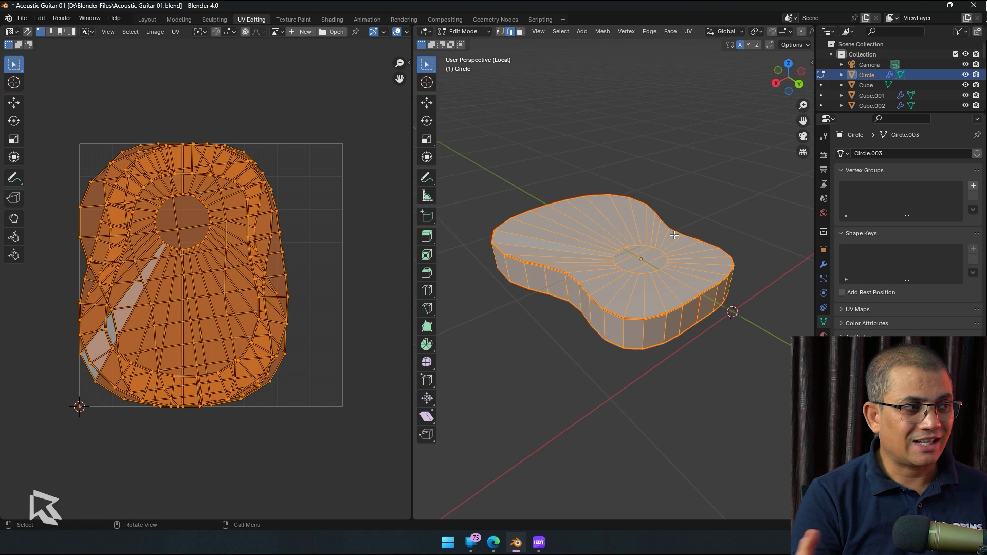
{"action": "key", "text": "3"}
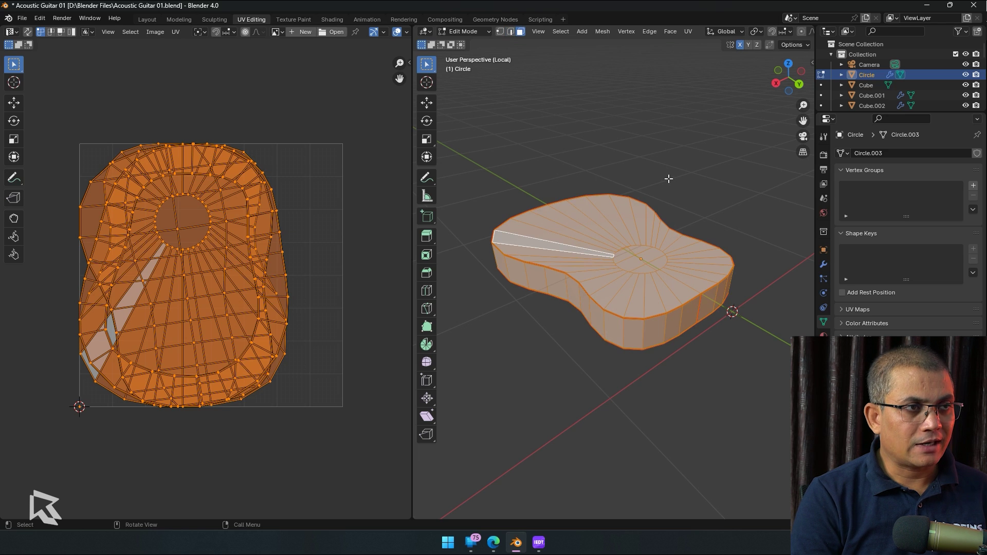
{"action": "key", "text": "u"}
{"action": "left_click", "coordinate": [668, 161]}
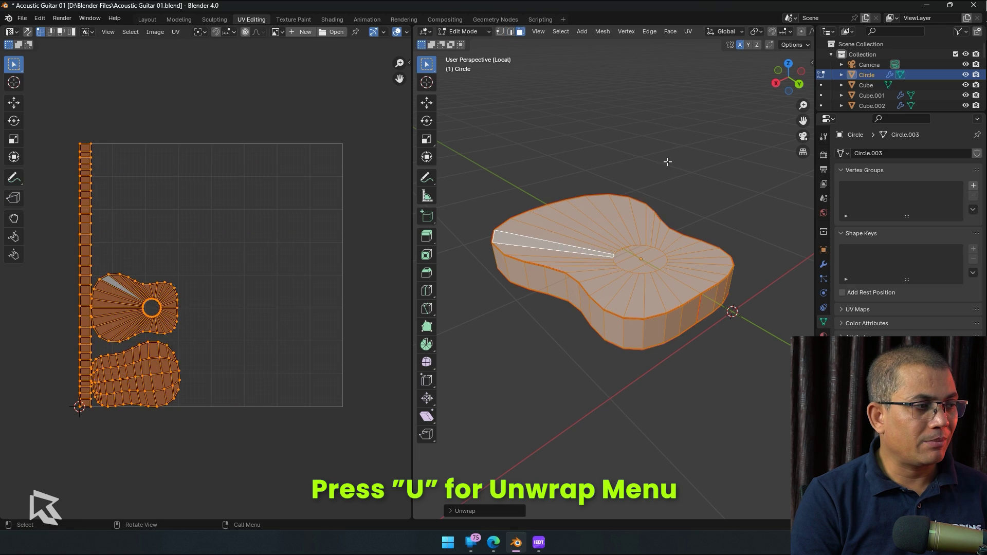
{"action": "scroll", "coordinate": [310, 239], "scroll_direction": "up", "scroll_amount": 2}
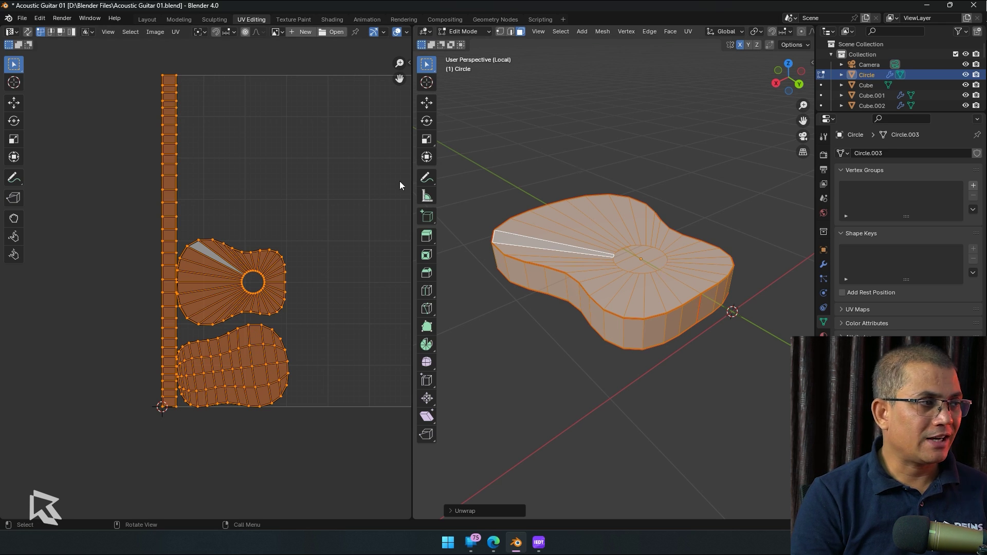
{"action": "scroll", "coordinate": [157, 169], "scroll_direction": "up", "scroll_amount": 4}
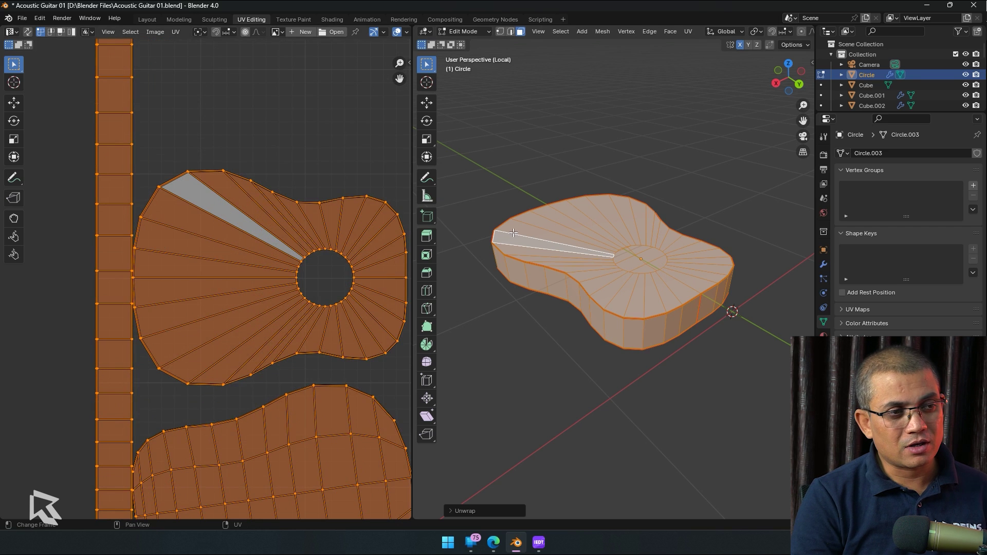
{"action": "scroll", "coordinate": [684, 263], "scroll_direction": "down", "scroll_amount": 3}
{"action": "scroll", "coordinate": [682, 263], "scroll_direction": "down", "scroll_amount": 3}
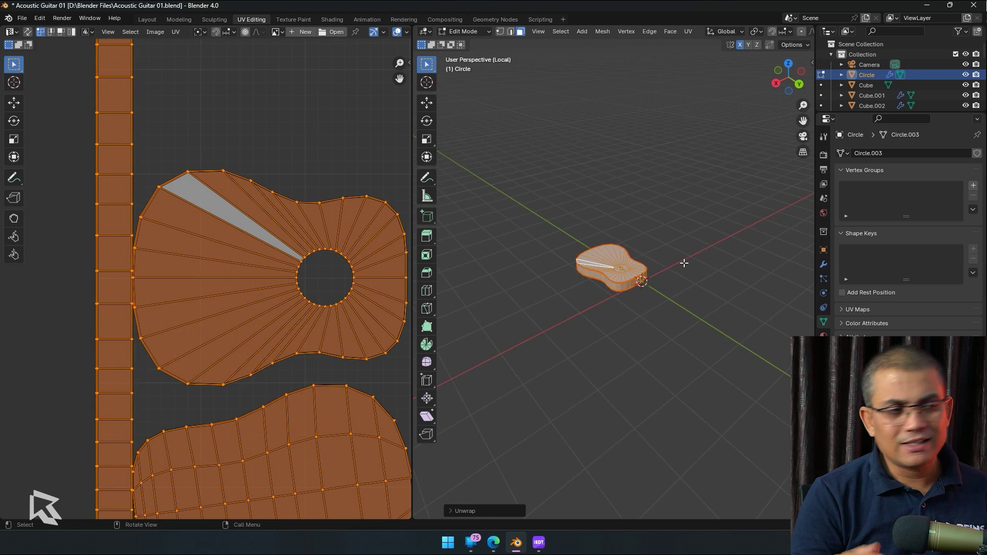
{"action": "scroll", "coordinate": [681, 264], "scroll_direction": "down", "scroll_amount": 2}
{"action": "scroll", "coordinate": [225, 280], "scroll_direction": "down", "scroll_amount": 5}
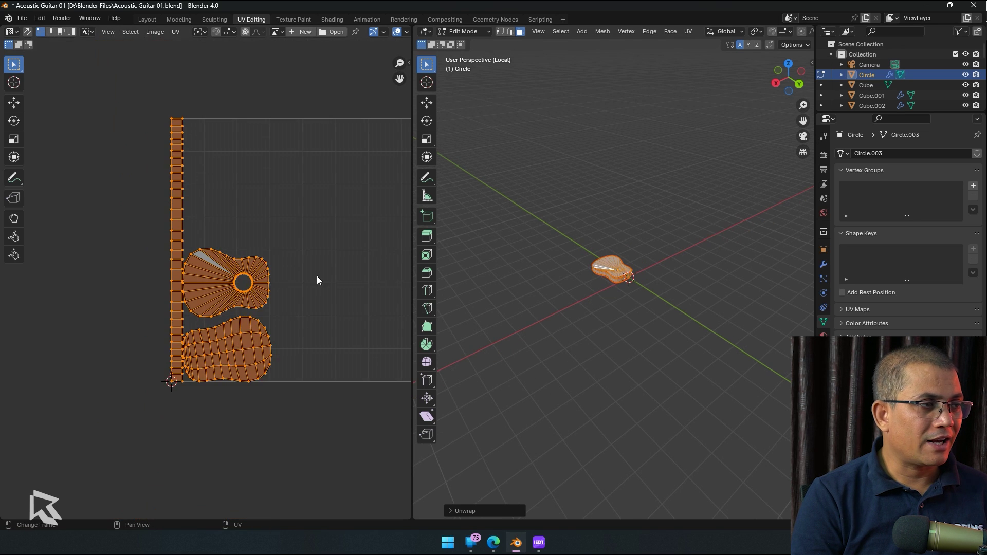
Pan the UV editor to frame the whole guitar-body island layout.
{"action": "middle_click_drag", "start_coordinate": [316, 275], "coordinate": [226, 278]}
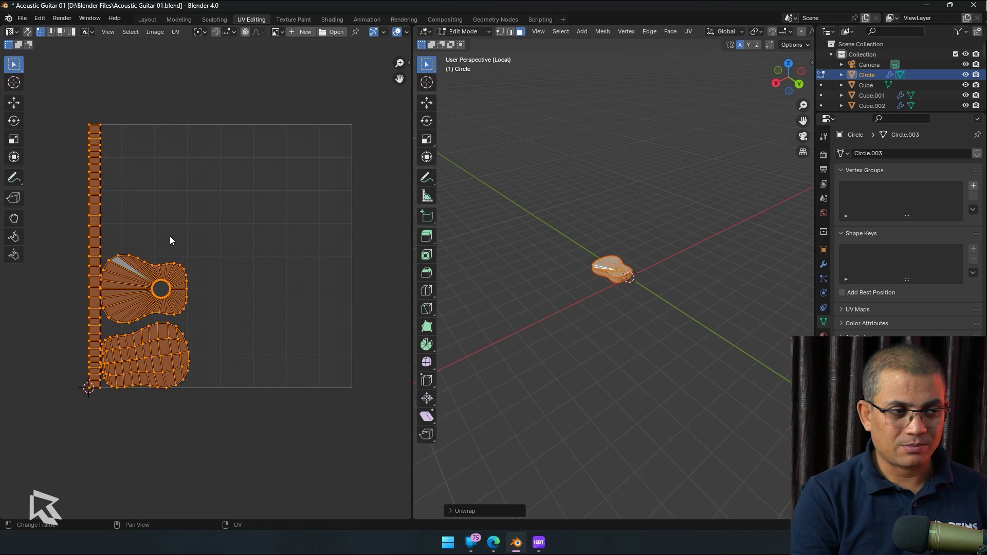
{"action": "scroll", "coordinate": [624, 324], "scroll_direction": "up", "scroll_amount": 3}
{"action": "scroll", "coordinate": [624, 324], "scroll_direction": "up", "scroll_amount": 3}
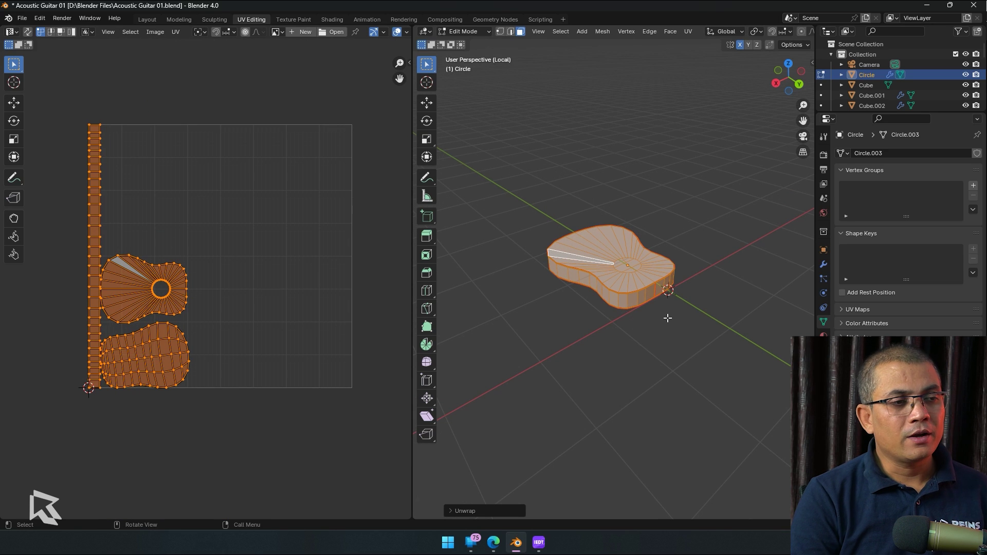
Deselect the guitar body, then select all of it again and re-run Unwrap.
{"action": "left_click", "coordinate": [673, 352]}
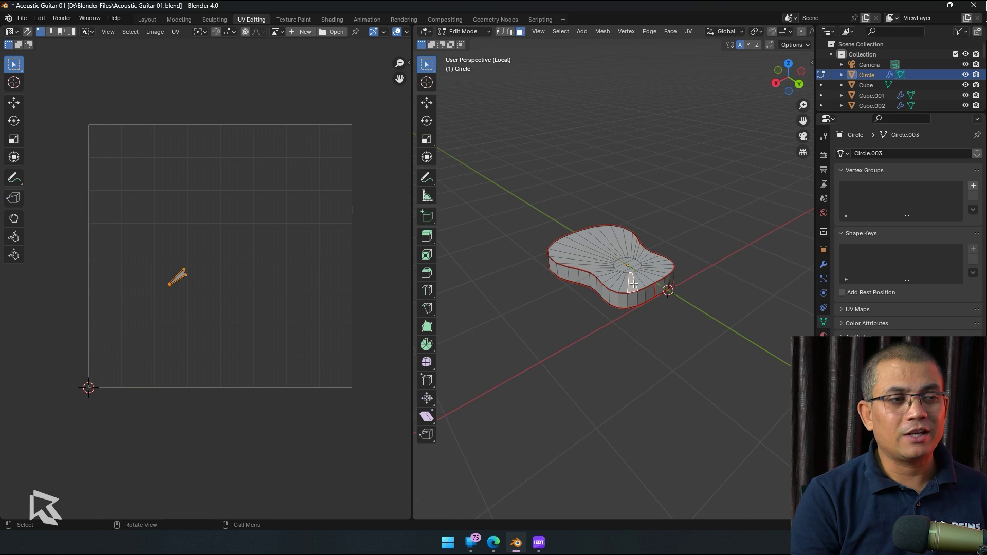
{"action": "key", "text": "Tab"}
{"action": "key", "text": "Tab"}
{"action": "scroll", "coordinate": [633, 281], "scroll_direction": "up", "scroll_amount": 4}
{"action": "left_click", "coordinate": [668, 288], "text": "alt"}
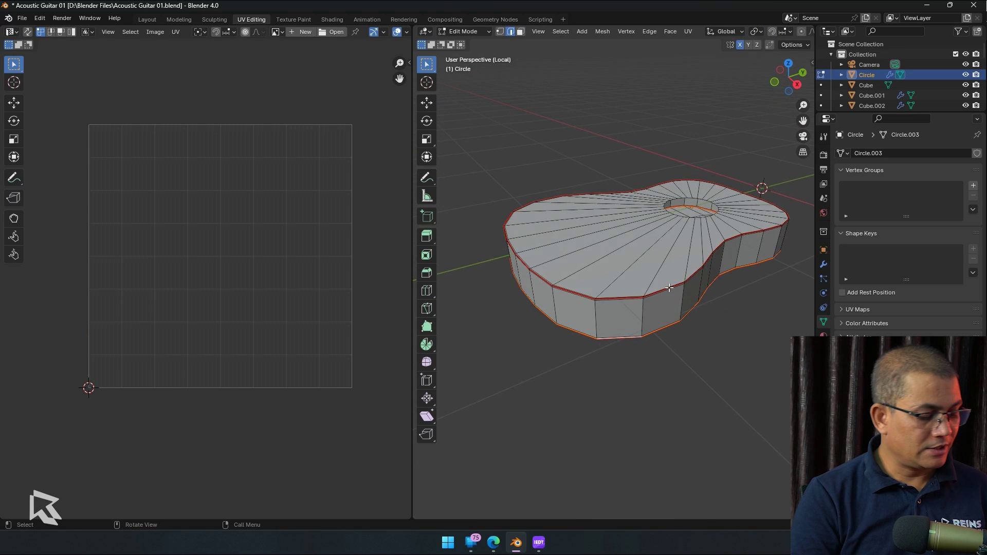
{"action": "key", "text": "a"}
{"action": "key", "text": "u"}
{"action": "left_click", "coordinate": [686, 37]}
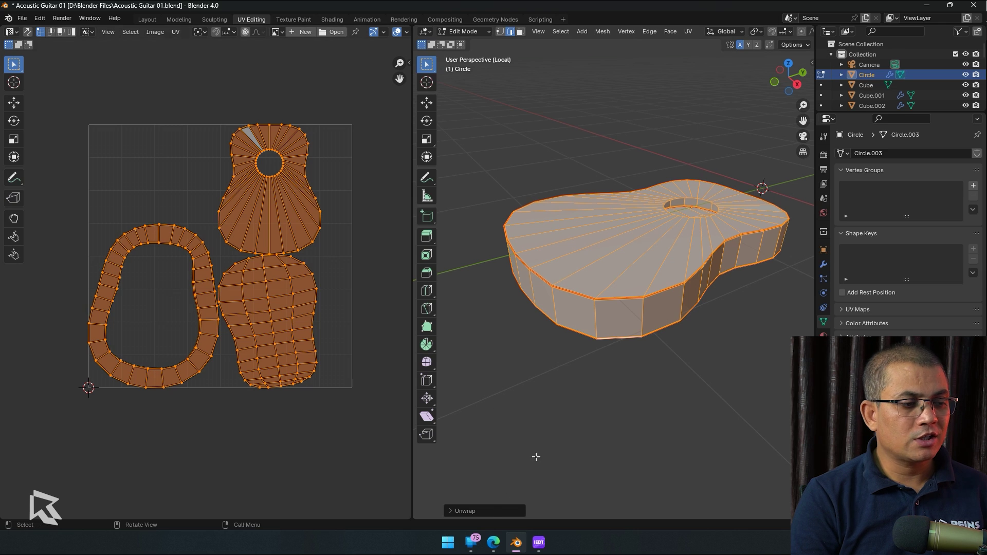
Toggle Fill Holes off and on in the Unwrap panel, leaving it enabled.
{"action": "left_click", "coordinate": [487, 509]}
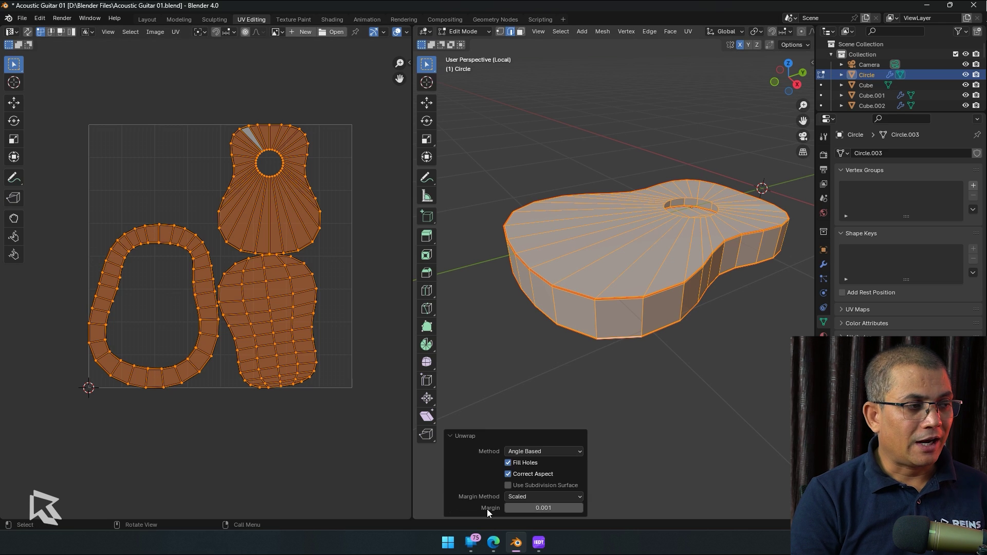
{"action": "left_click", "coordinate": [525, 465]}
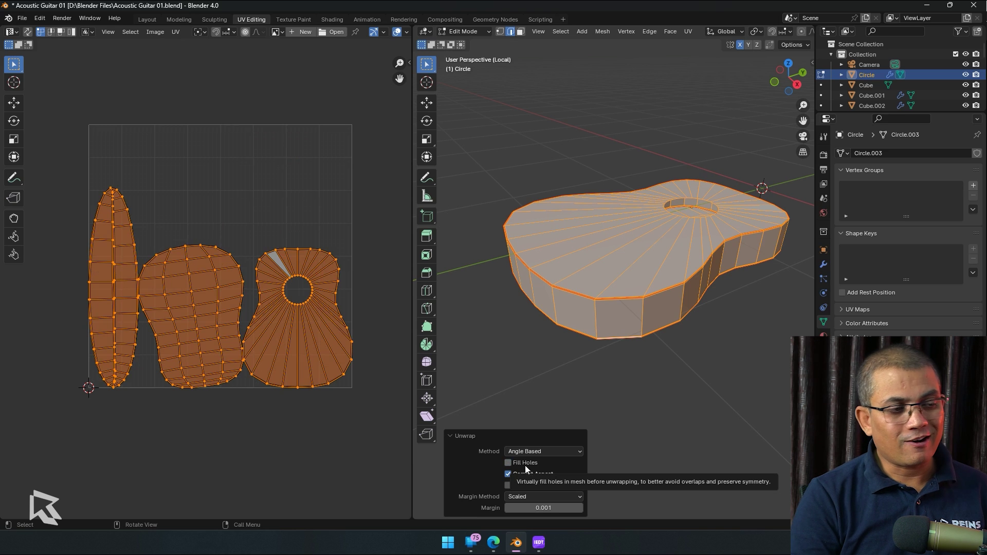
{"action": "left_click", "coordinate": [531, 464]}
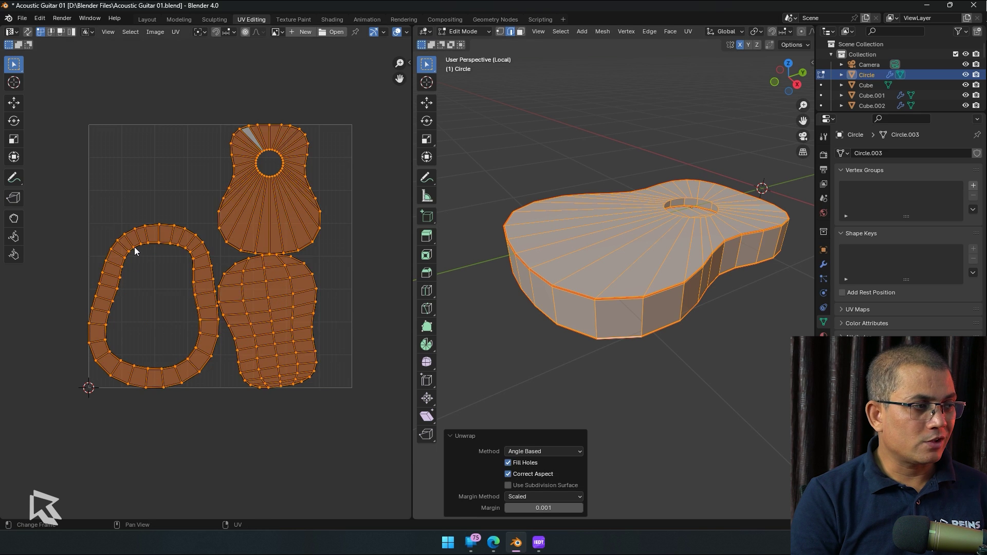
{"action": "scroll", "coordinate": [171, 308], "scroll_direction": "up", "scroll_amount": 2}
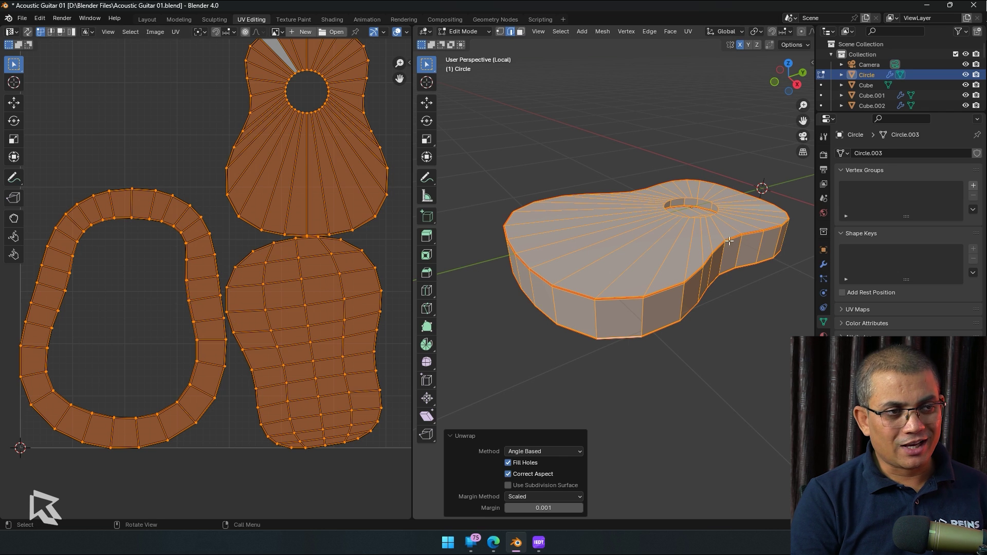
{"action": "mouse_move", "coordinate": [742, 244]}
{"action": "middle_mouse_down"}
{"action": "mouse_move", "coordinate": [730, 299]}
{"action": "mouse_move", "coordinate": [622, 198]}
{"action": "middle_mouse_up"}
{"action": "left_click", "coordinate": [529, 465]}
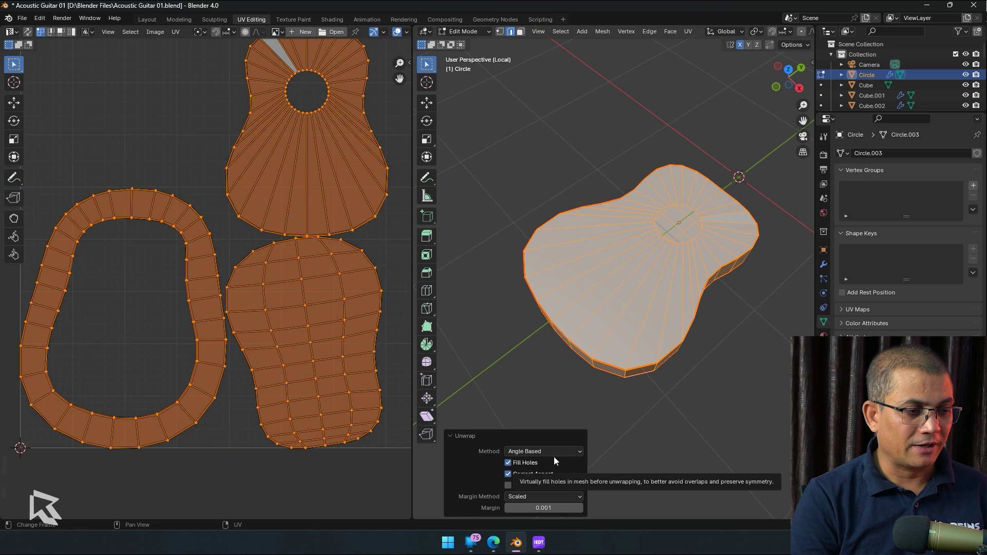
{"action": "middle_click_drag", "start_coordinate": [633, 463], "coordinate": [670, 450]}
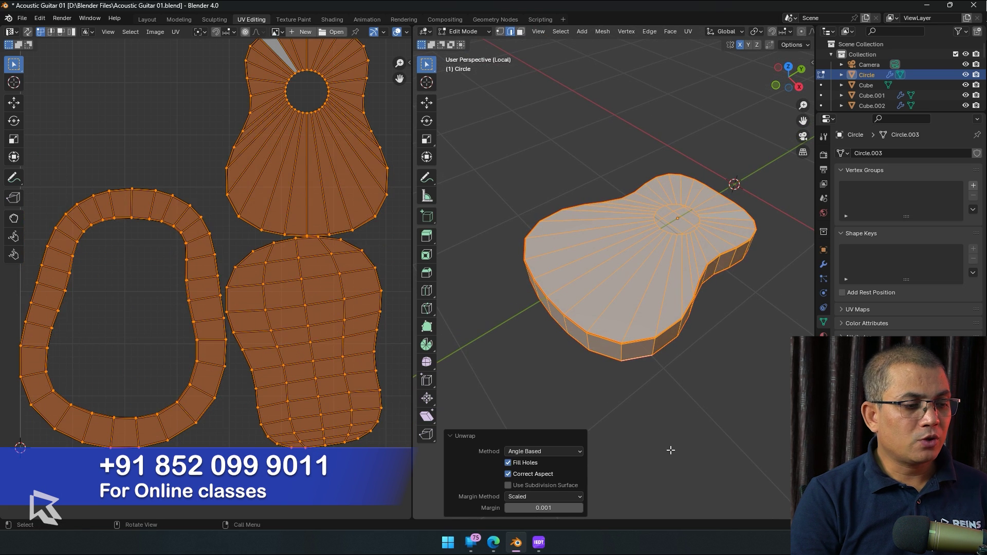
Switch the Unwrap Margin Method to Add and Fraction, finishing on Scaled.
{"action": "left_click", "coordinate": [569, 494]}
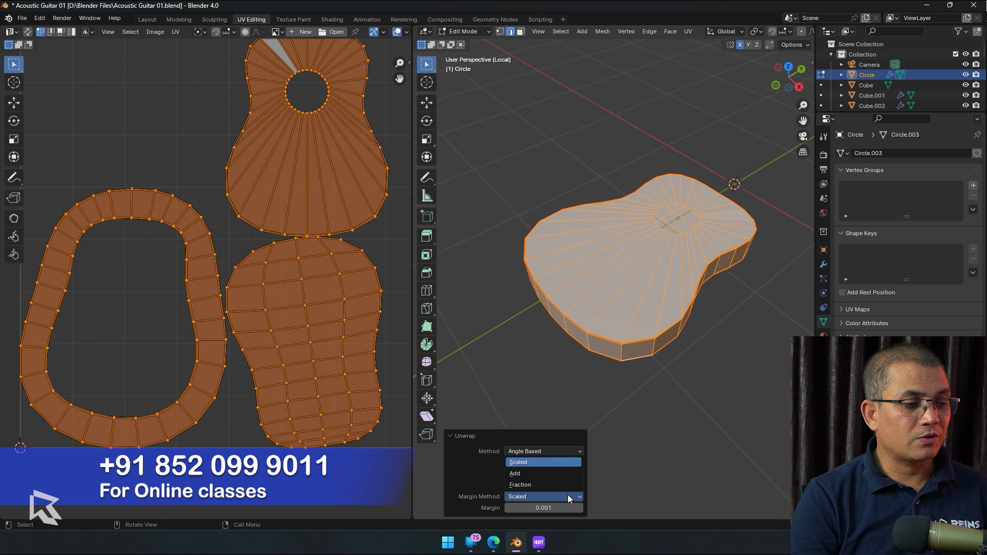
{"action": "left_click", "coordinate": [537, 474]}
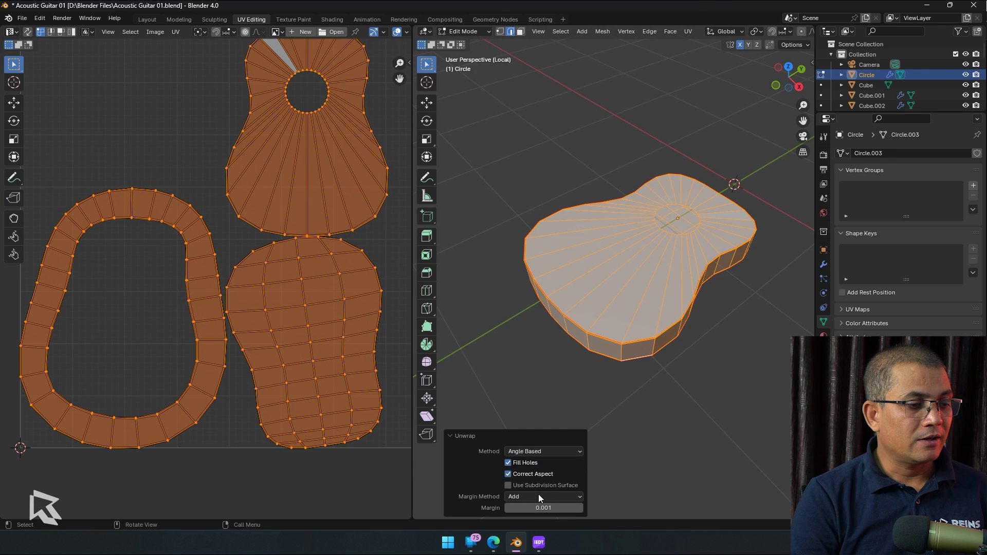
{"action": "left_click", "coordinate": [539, 495]}
{"action": "left_click", "coordinate": [532, 462]}
{"action": "scroll", "coordinate": [324, 232], "scroll_direction": "up", "scroll_amount": 2}
{"action": "scroll", "coordinate": [315, 228], "scroll_direction": "up", "scroll_amount": 2}
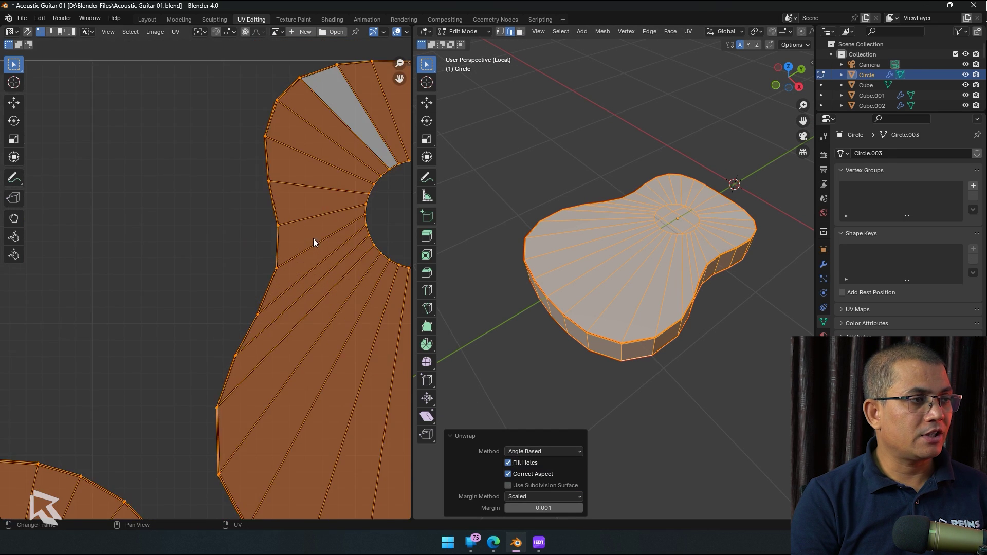
{"action": "scroll", "coordinate": [206, 274], "scroll_direction": "up", "scroll_amount": 2}
{"action": "scroll", "coordinate": [206, 274], "scroll_direction": "down", "scroll_amount": 5}
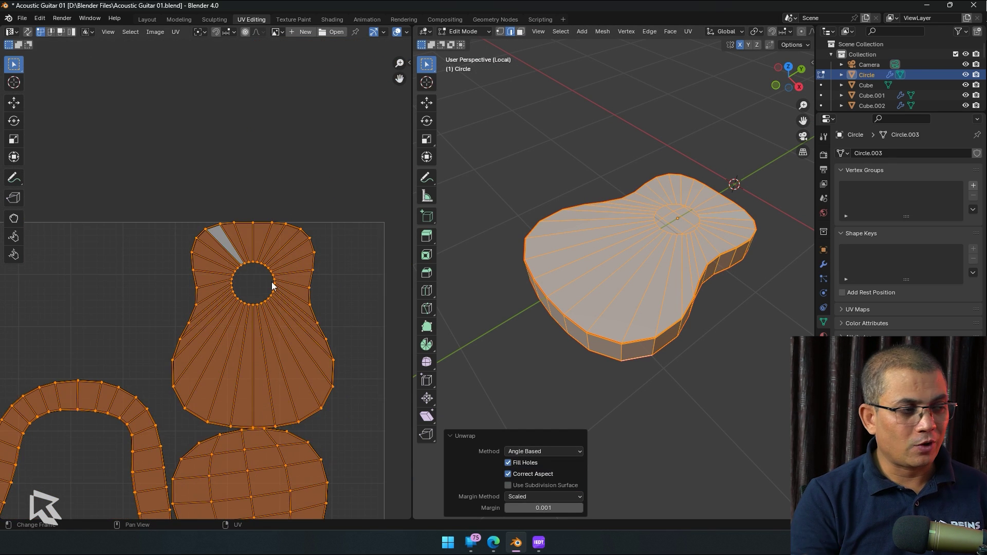
{"action": "scroll", "coordinate": [272, 282], "scroll_direction": "up", "scroll_amount": 3}
{"action": "scroll", "coordinate": [224, 301], "scroll_direction": "up", "scroll_amount": 2}
{"action": "scroll", "coordinate": [241, 298], "scroll_direction": "up", "scroll_amount": 3}
{"action": "scroll", "coordinate": [263, 293], "scroll_direction": "up", "scroll_amount": 2}
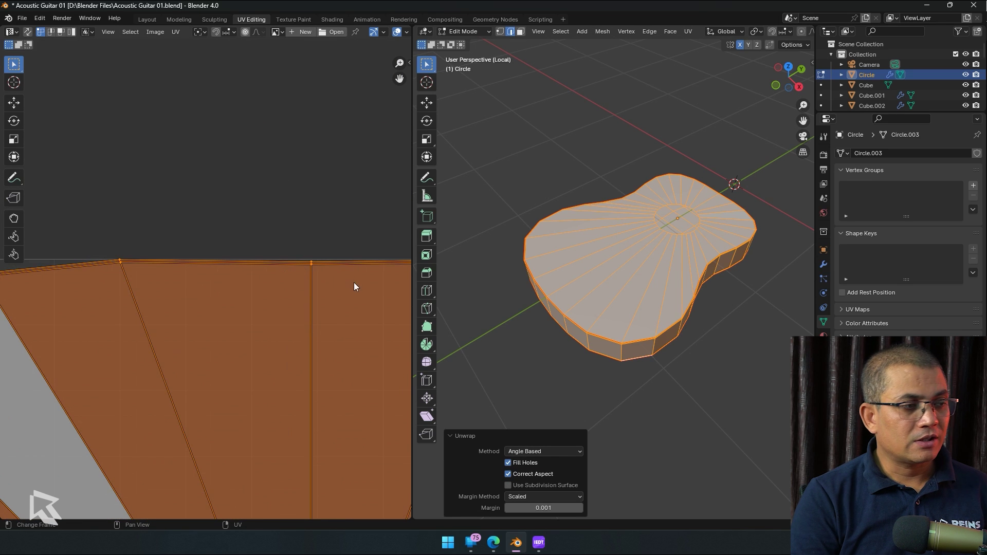
{"action": "left_click", "coordinate": [529, 494]}
{"action": "left_click", "coordinate": [528, 473]}
{"action": "left_click", "coordinate": [527, 493]}
{"action": "scroll", "coordinate": [349, 273], "scroll_direction": "up", "scroll_amount": 2}
{"action": "scroll", "coordinate": [349, 277], "scroll_direction": "down", "scroll_amount": 1}
{"action": "scroll", "coordinate": [365, 230], "scroll_direction": "down", "scroll_amount": 2}
{"action": "scroll", "coordinate": [357, 304], "scroll_direction": "down", "scroll_amount": 2}
{"action": "scroll", "coordinate": [339, 310], "scroll_direction": "down", "scroll_amount": 2}
{"action": "scroll", "coordinate": [309, 379], "scroll_direction": "down", "scroll_amount": 3}
{"action": "left_click", "coordinate": [514, 496]}
{"action": "left_click", "coordinate": [525, 463]}
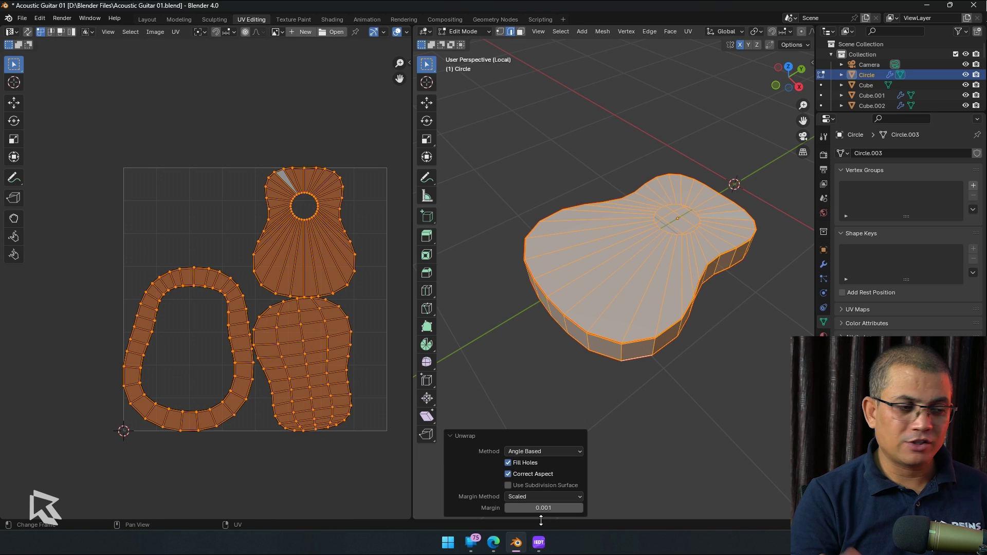
Set the Unwrap margin to Add at 0.059, then leave Edit Mode.
{"action": "left_click", "coordinate": [524, 495]}
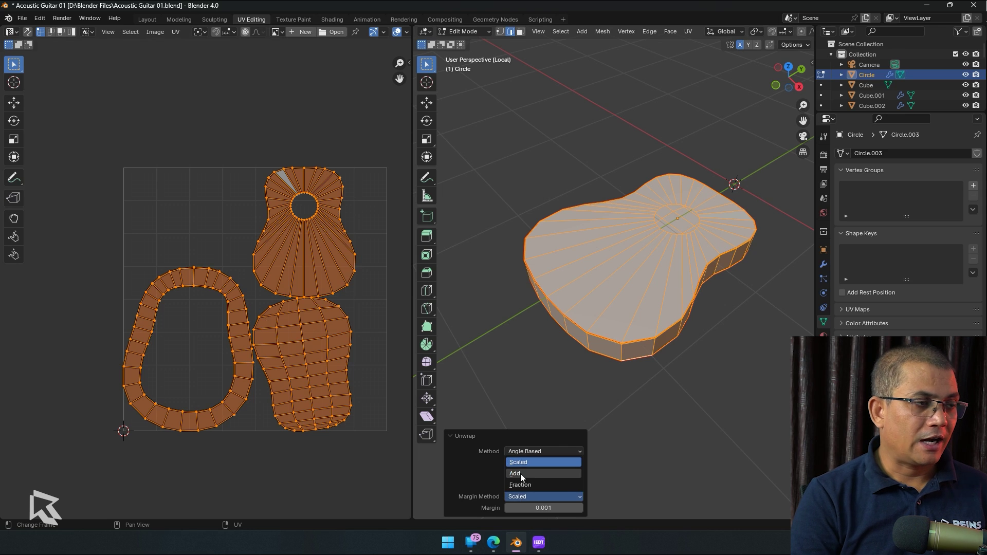
{"action": "left_click", "coordinate": [520, 474]}
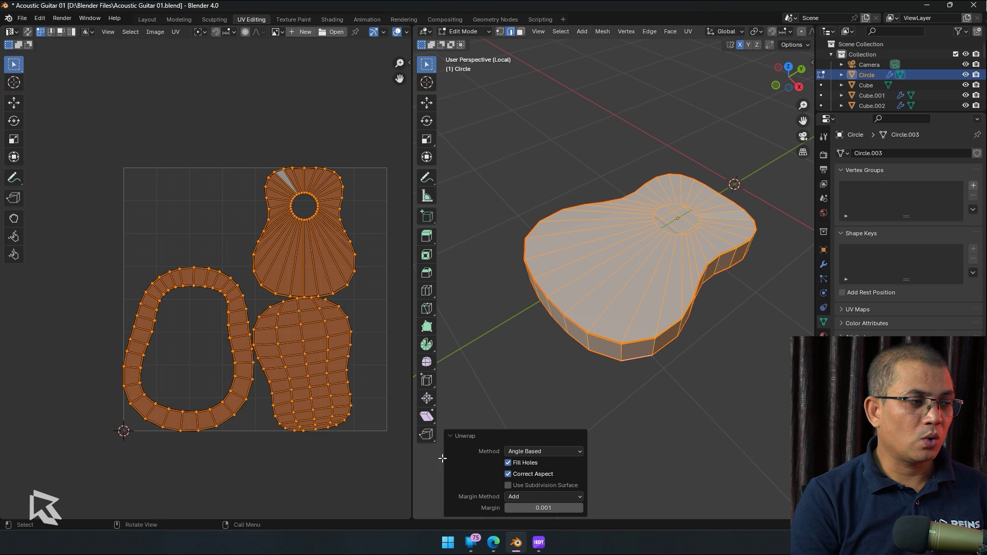
{"action": "mouse_move", "coordinate": [516, 508]}
{"action": "left_mouse_down"}
{"action": "mouse_move", "coordinate": [502, 508]}
{"action": "mouse_move", "coordinate": [535, 509]}
{"action": "left_mouse_up"}
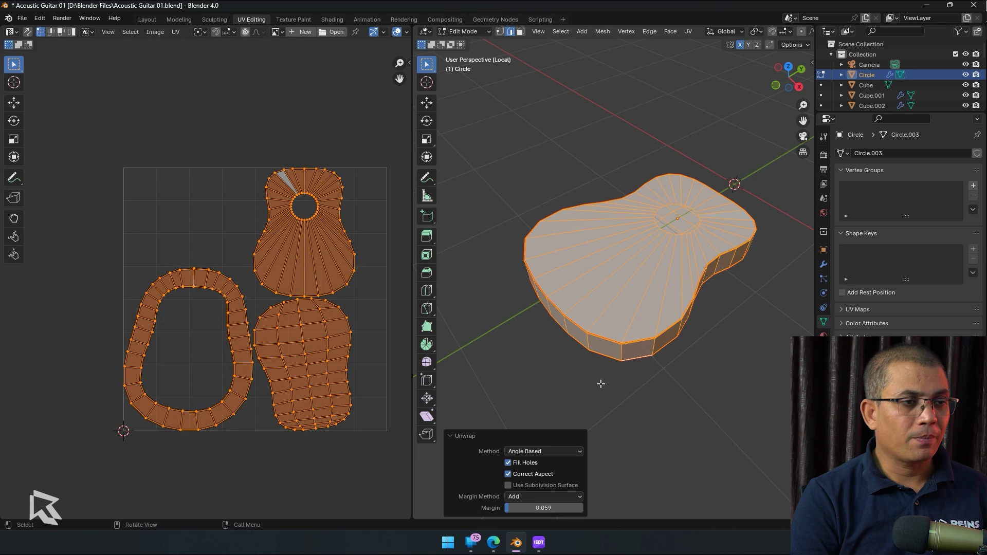
{"action": "key", "text": "Tab"}
{"action": "key", "text": "Tab"}
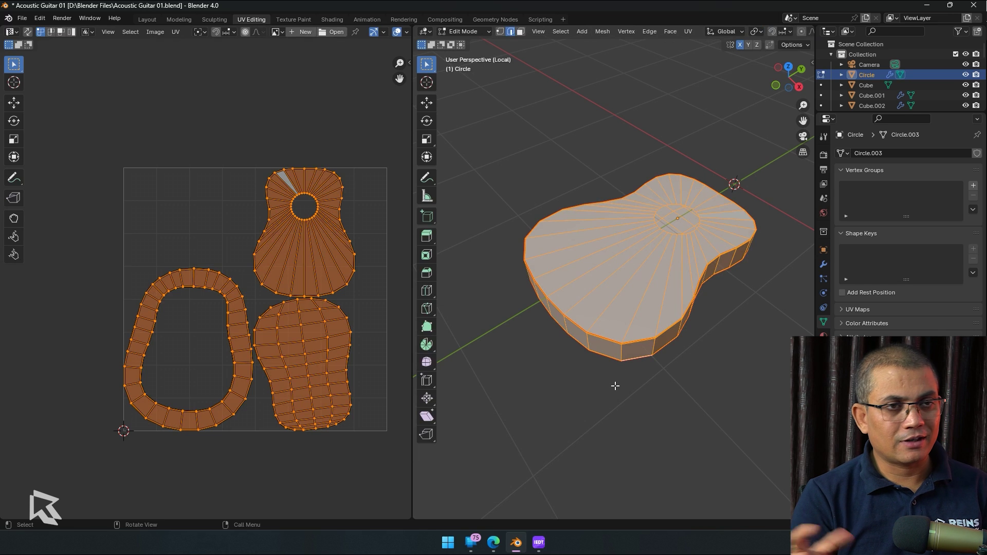
Exit Local view, deselect the guitar, and add a Suzanne monkey head.
{"action": "key", "text": "Tab"}
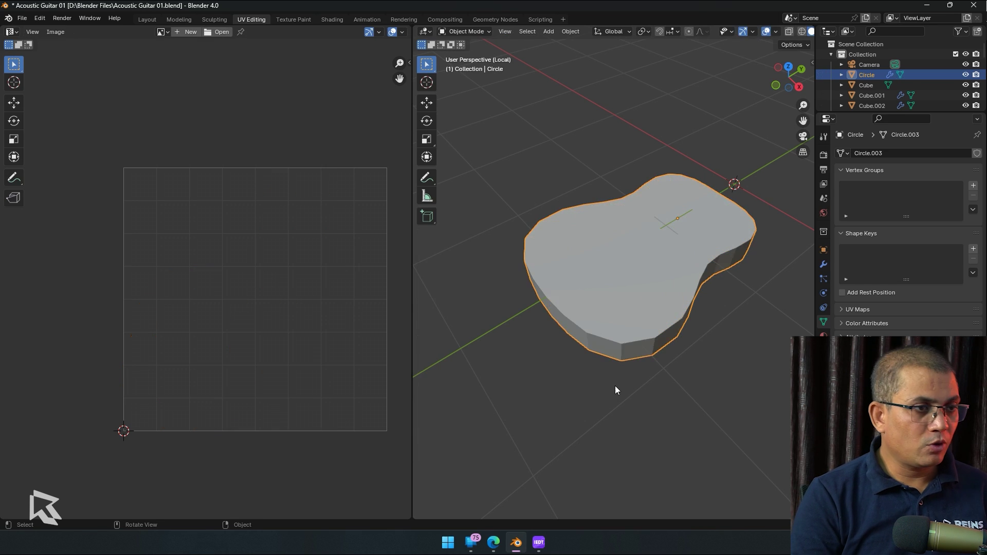
{"action": "key", "text": "KP_Divide"}
{"action": "left_click", "coordinate": [608, 389]}
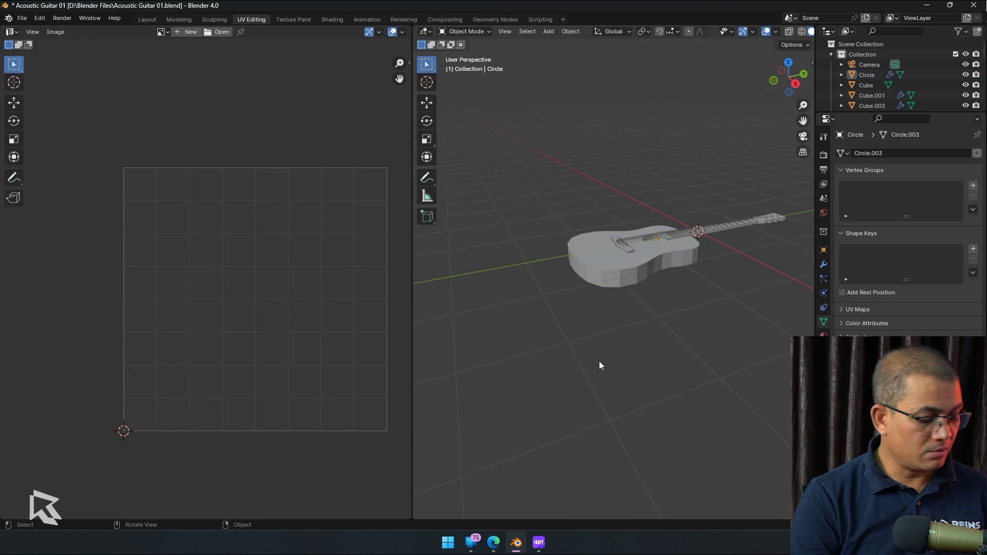
{"action": "key", "text": "shift+a"}
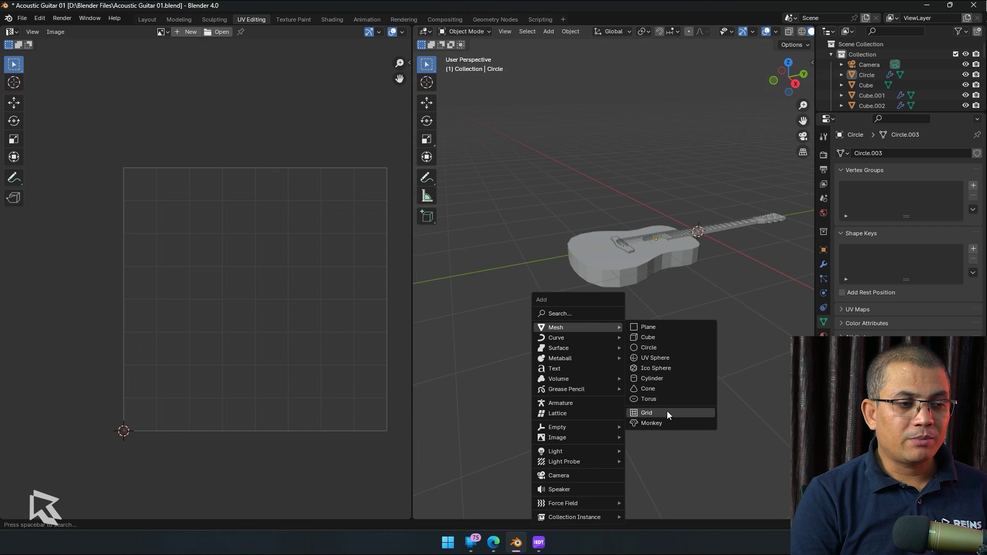
{"action": "left_click", "coordinate": [666, 422]}
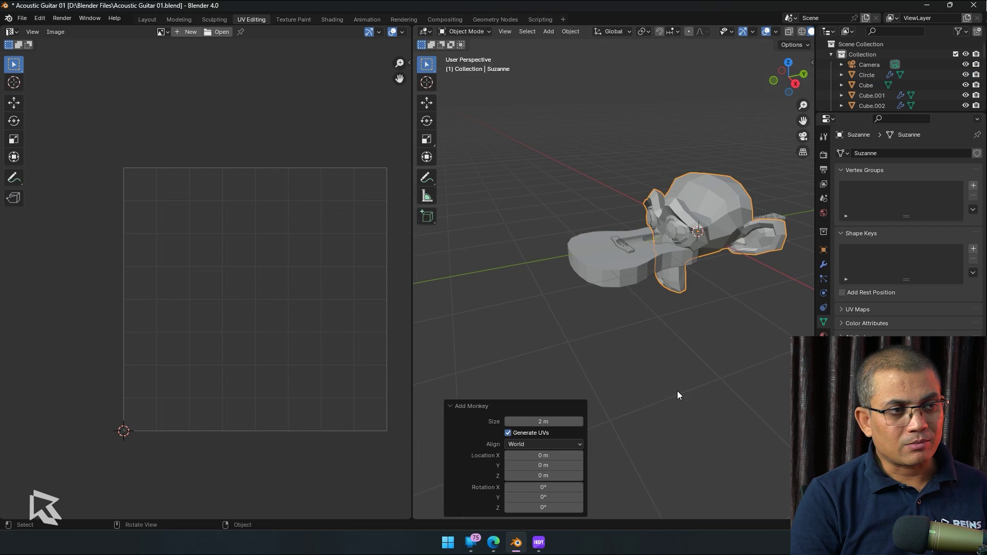
{"action": "left_click", "coordinate": [679, 288]}
Apply a level-1 Subdivision modifier to Suzanne and isolate it in Local view.
{"action": "left_click", "coordinate": [824, 265]}
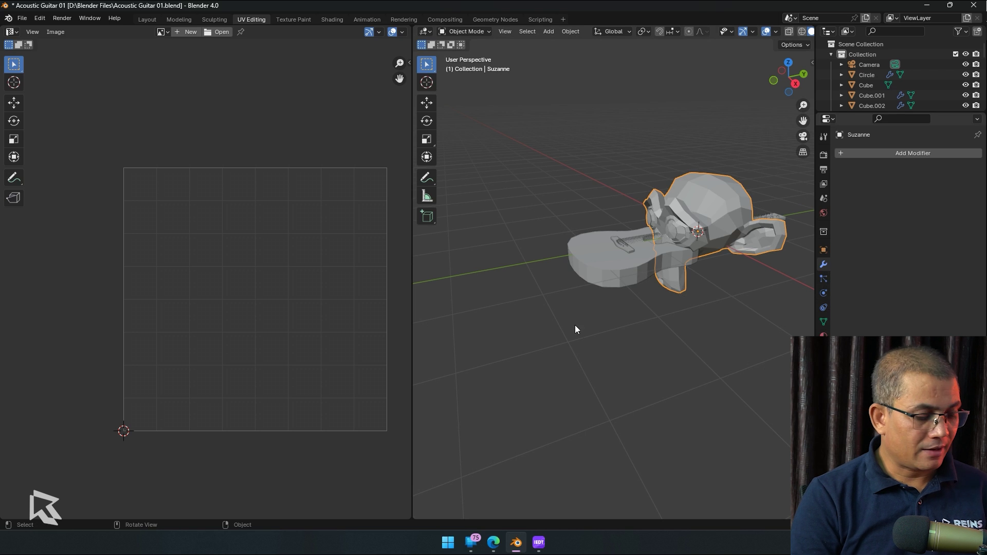
{"action": "key", "text": "ctrl+1"}
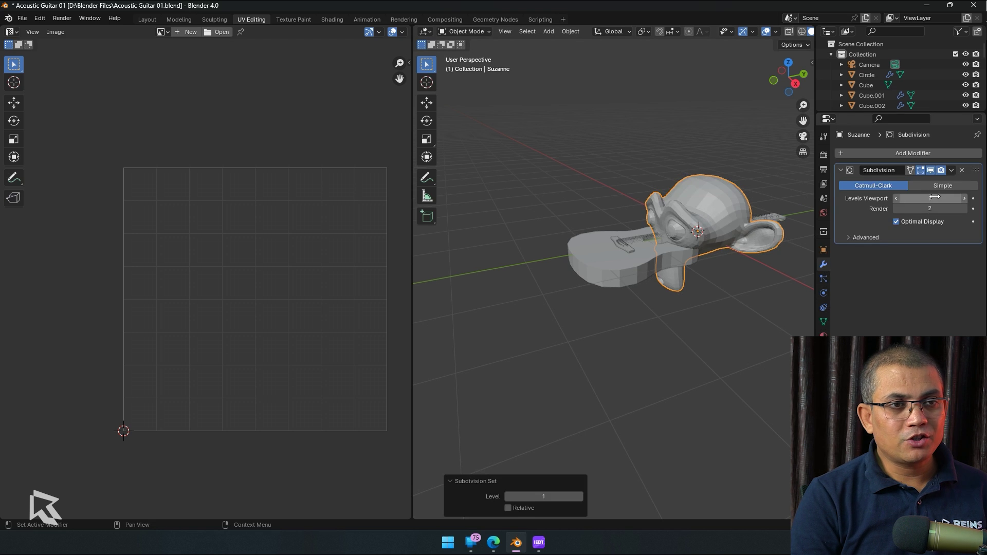
{"action": "left_click", "coordinate": [951, 170]}
{"action": "left_click", "coordinate": [903, 182]}
{"action": "key", "text": "KP_Divide"}
Unwrap Suzanne in Edit Mode, try Conformal, then settle on Angle Based.
{"action": "key", "text": "Tab"}
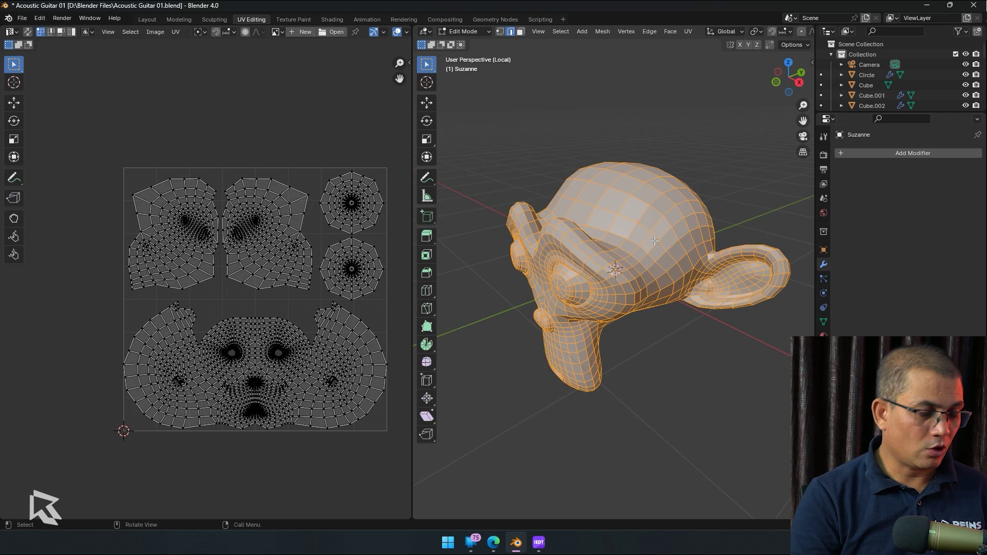
{"action": "key", "text": "u"}
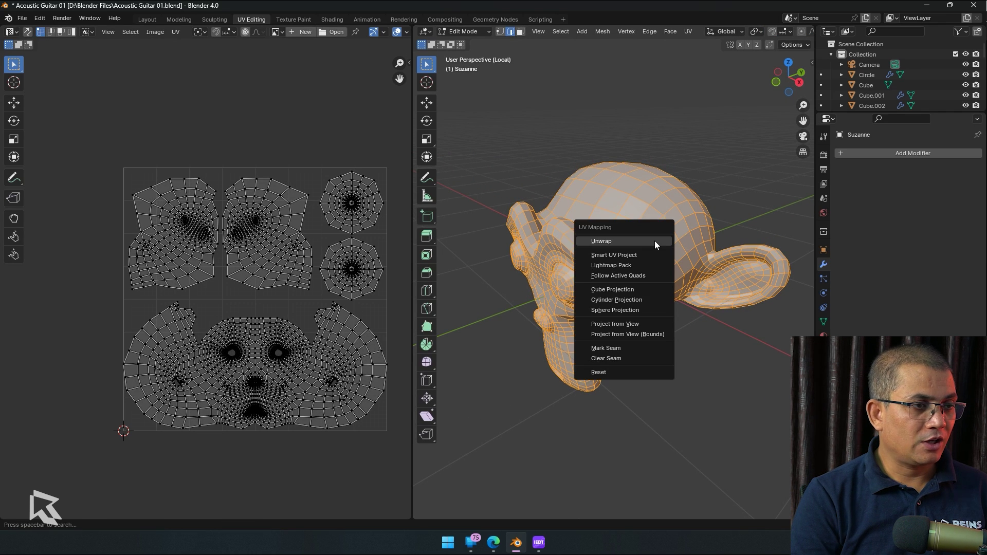
{"action": "left_click", "coordinate": [654, 241]}
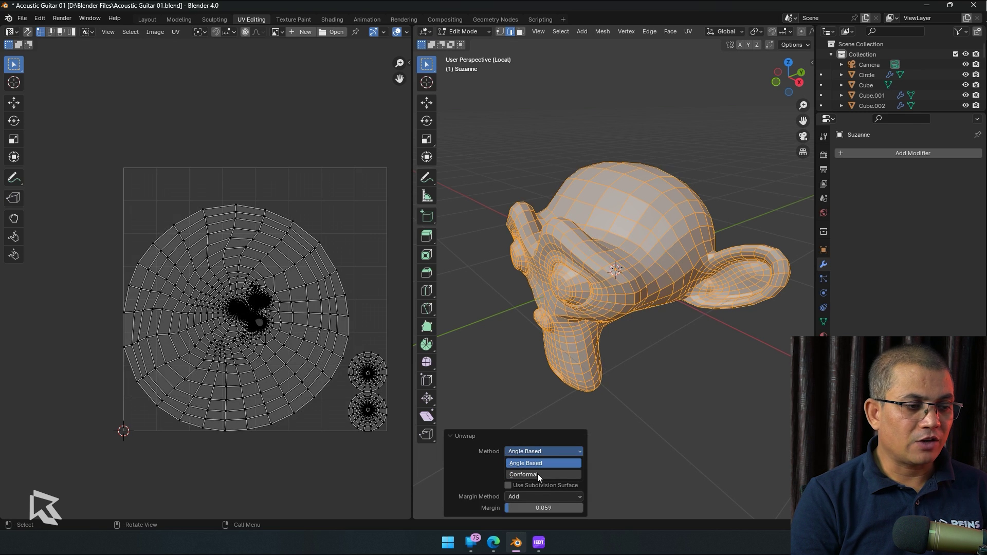
{"action": "left_click", "coordinate": [538, 473]}
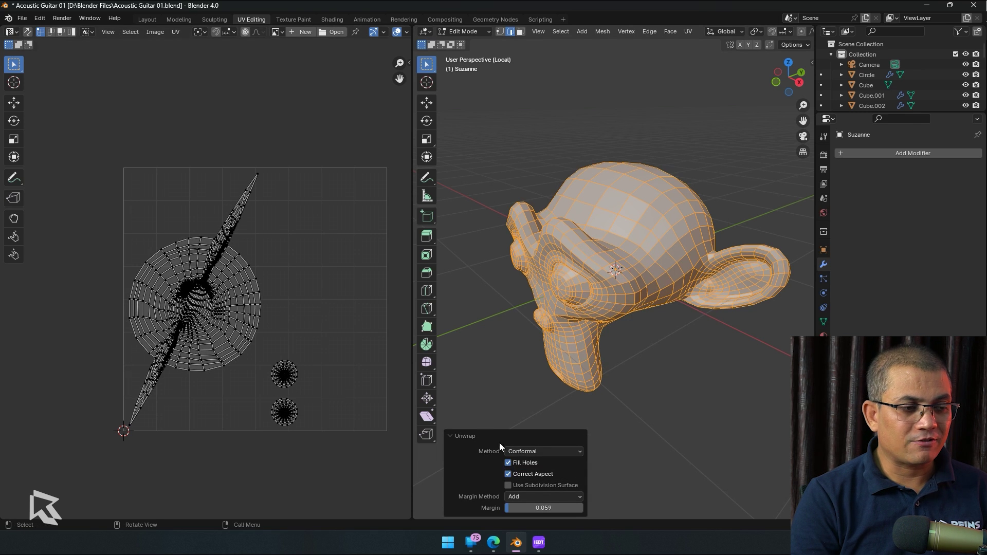
{"action": "left_click", "coordinate": [515, 455]}
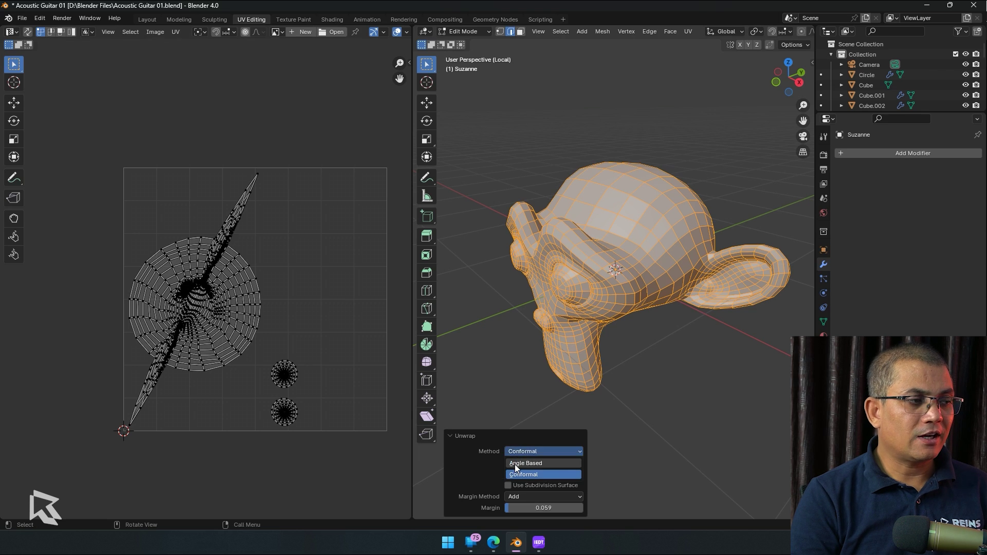
{"action": "left_click", "coordinate": [515, 464]}
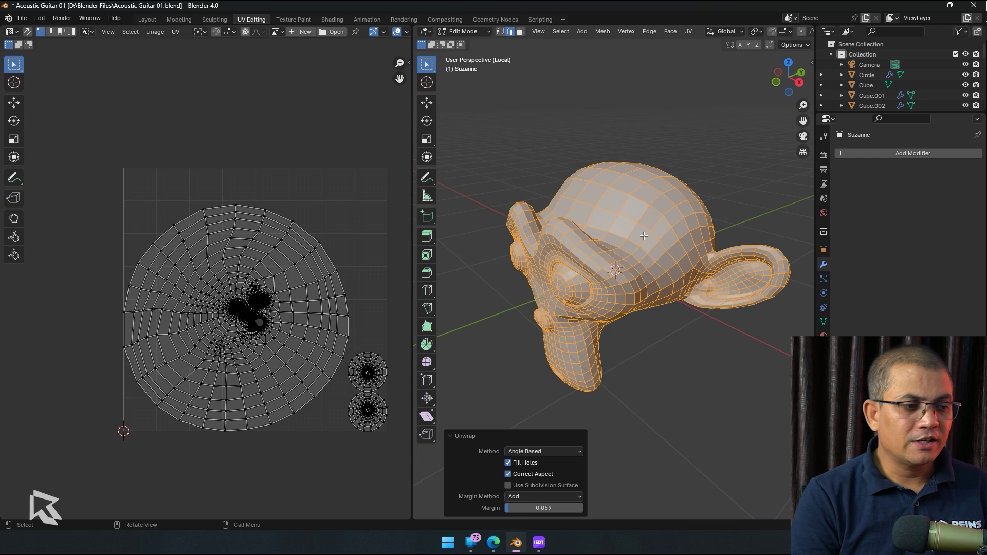
{"action": "left_click", "coordinate": [518, 450]}
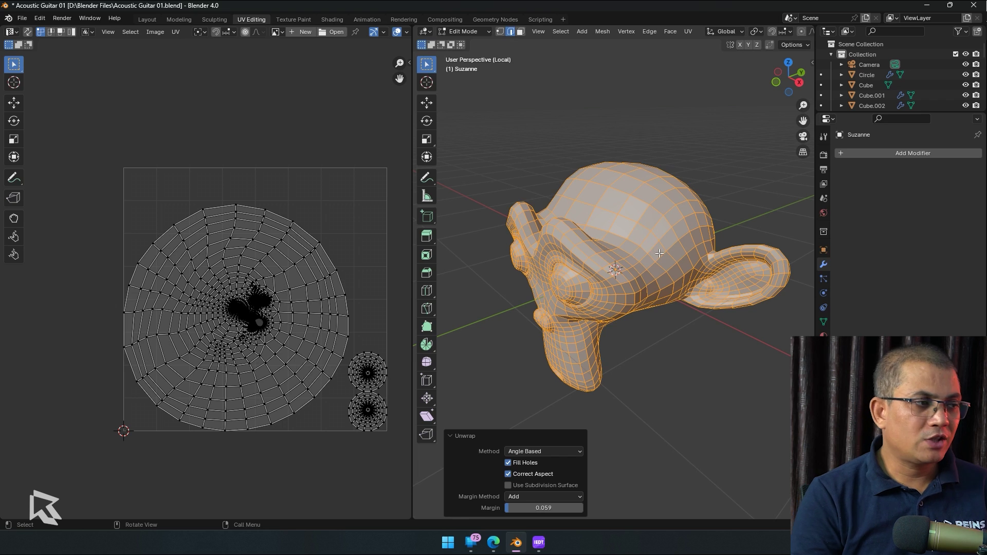
{"action": "scroll", "coordinate": [281, 308], "scroll_direction": "up", "scroll_amount": 5}
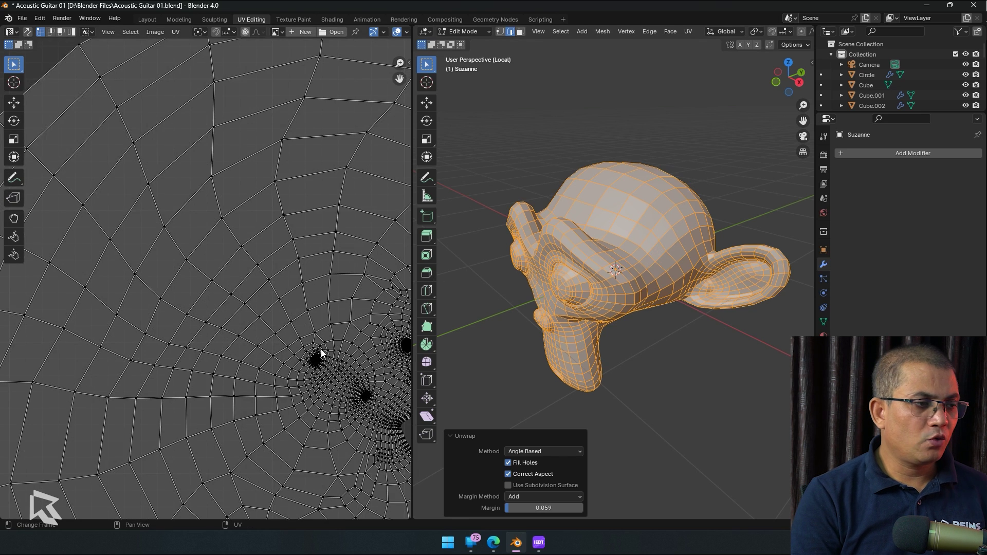
{"action": "middle_click_drag", "start_coordinate": [328, 357], "coordinate": [220, 292]}
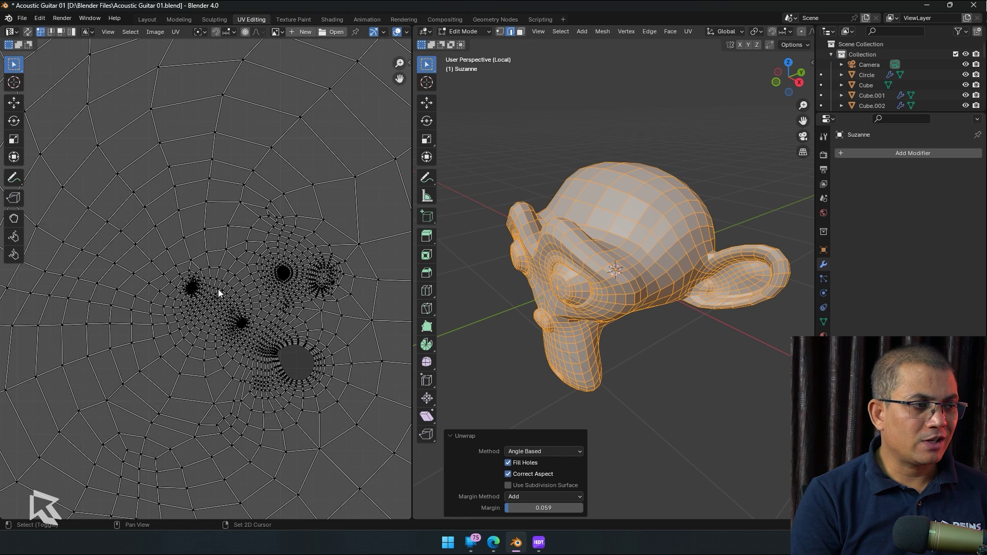
{"action": "left_click", "coordinate": [558, 452]}
{"action": "left_click", "coordinate": [555, 475]}
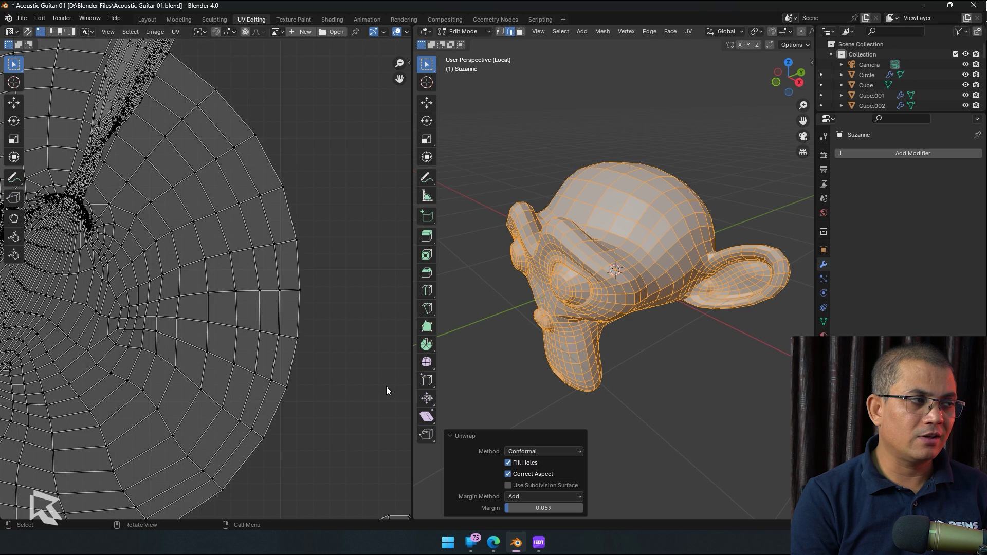
{"action": "scroll", "coordinate": [289, 335], "scroll_direction": "down", "scroll_amount": 4}
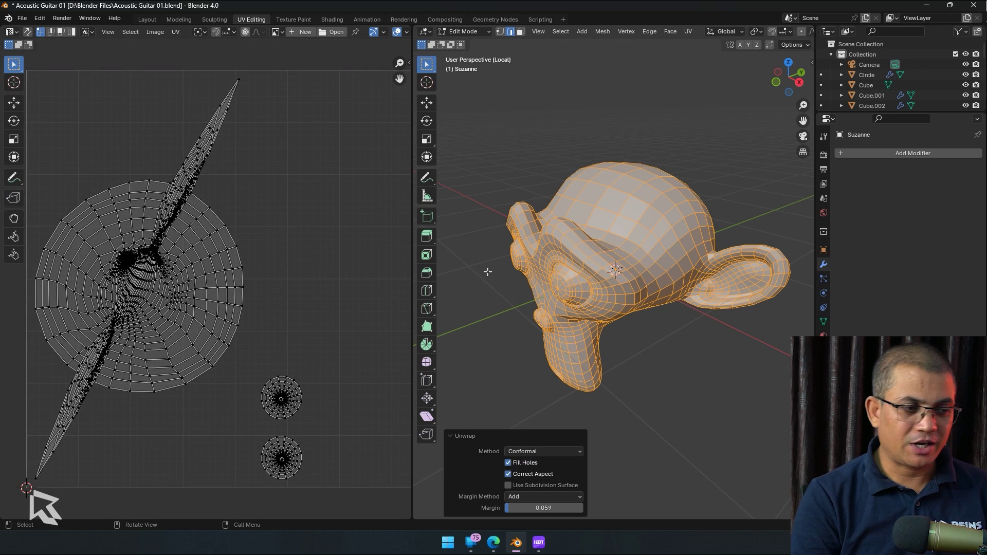
{"action": "left_click", "coordinate": [547, 450]}
{"action": "left_click", "coordinate": [548, 459]}
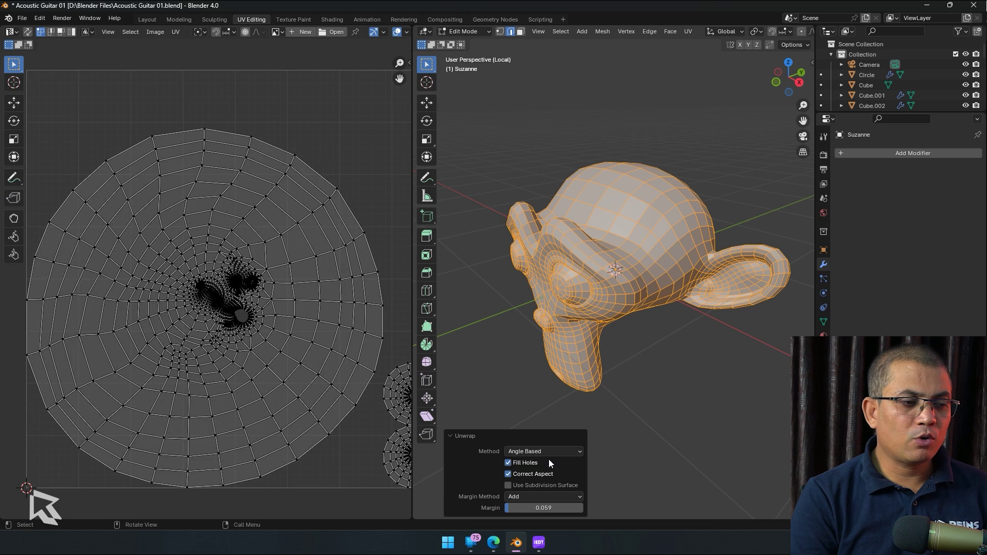